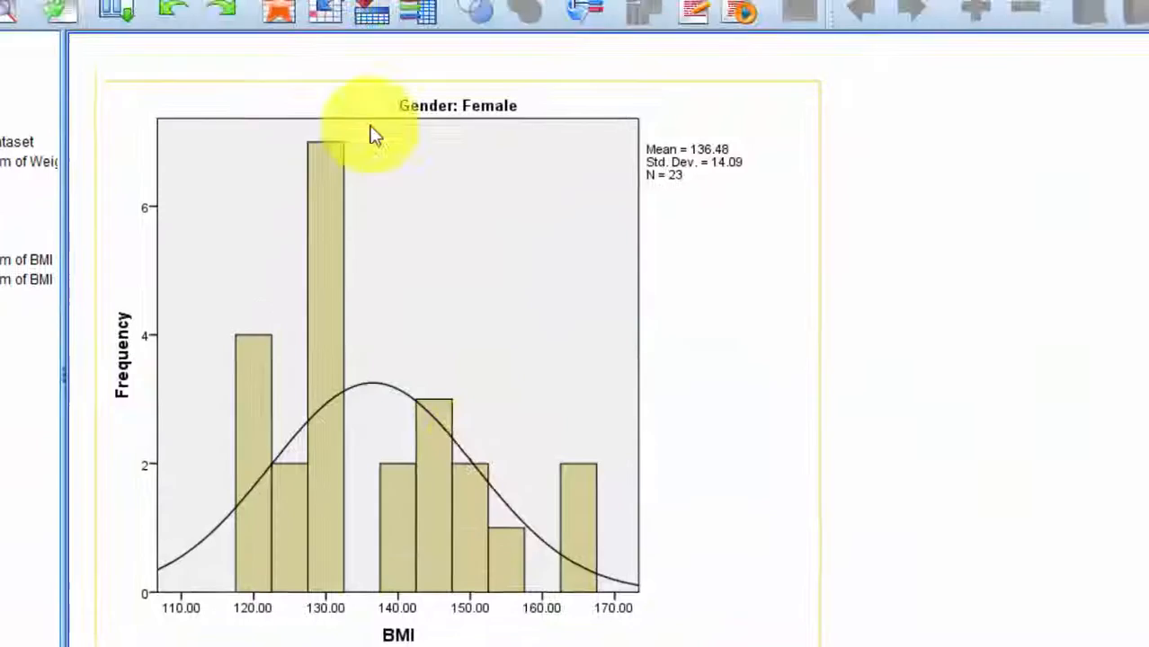
Generate a legacy histogram of BMI with the normal curve displayed, using the current split by gender and patient group.
{"action": "left_click", "coordinate": [449, 24]}
{"action": "mouse_move", "coordinate": [472, 199]}
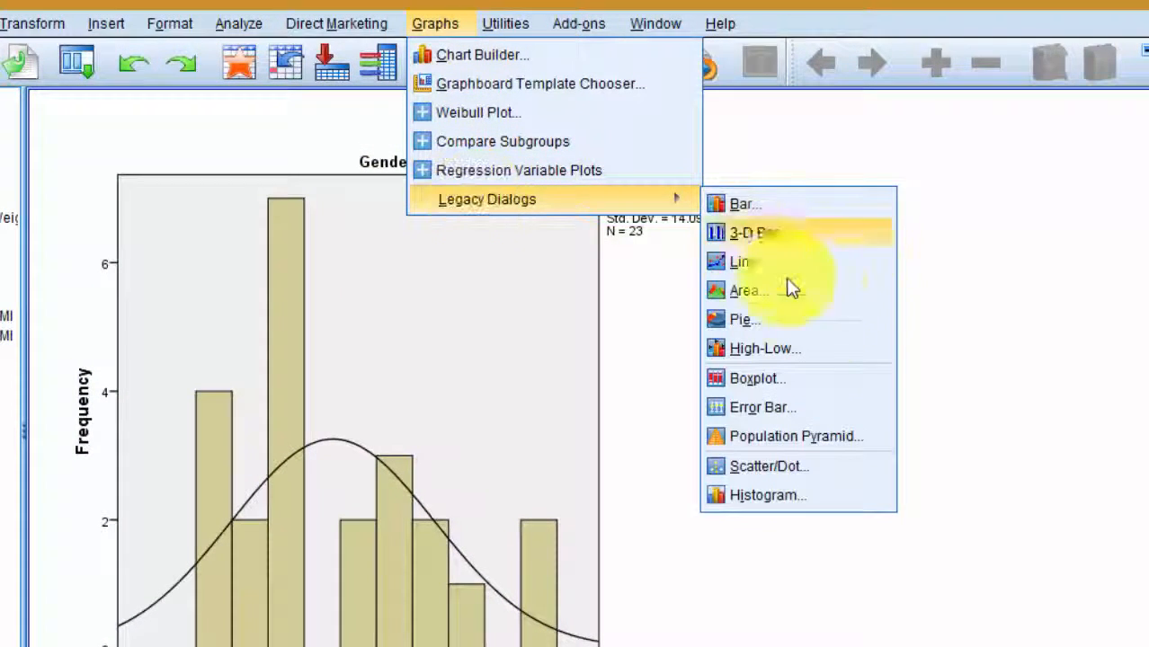
{"action": "left_click", "coordinate": [780, 500]}
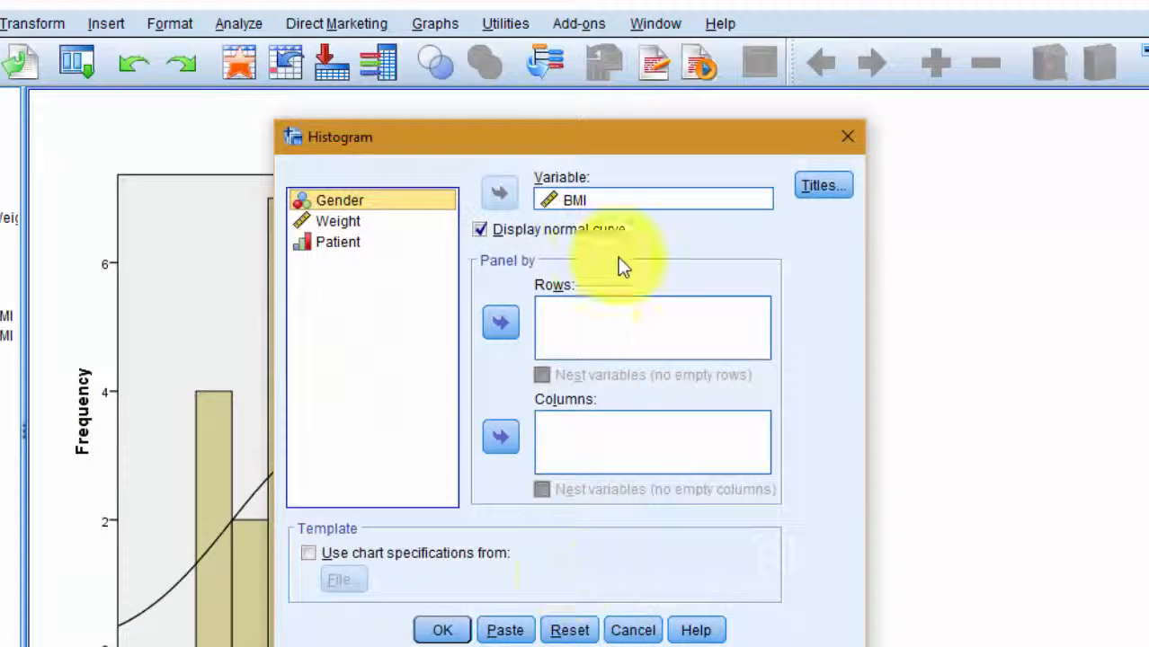
{"action": "left_click", "coordinate": [447, 630]}
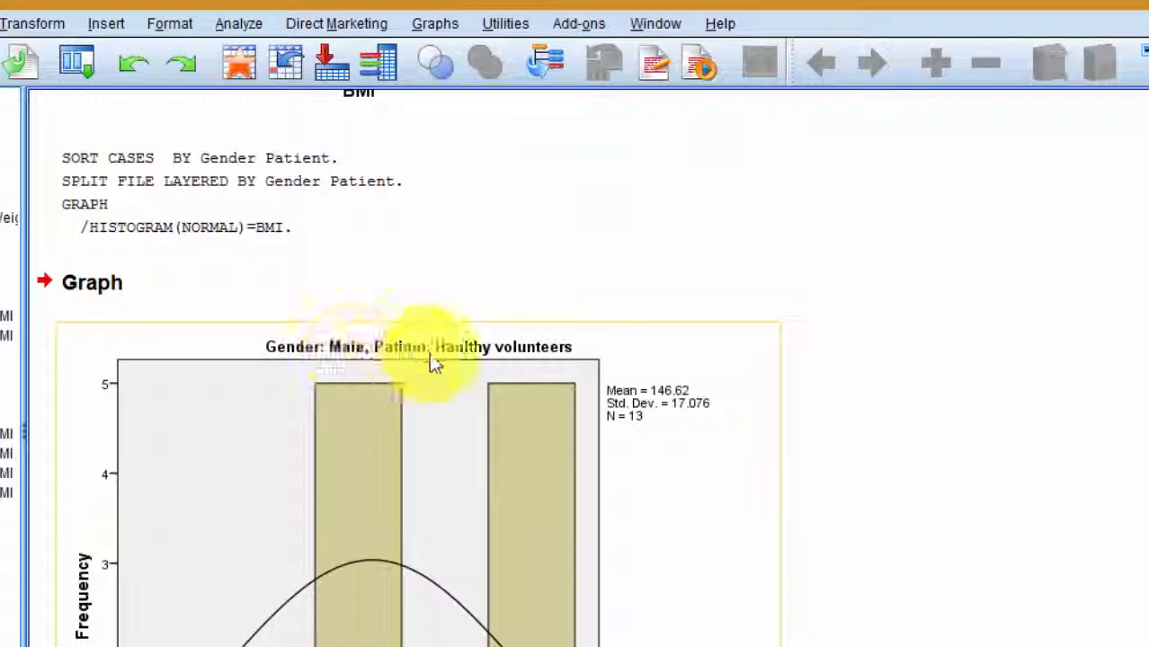
Examine the BMI histograms and their normal curves for each combination of gender and patient group.
{"action": "scroll", "coordinate": [400, 436], "scroll_direction": "down", "scroll_amount": 4}
{"action": "scroll", "coordinate": [396, 436], "scroll_direction": "down", "scroll_amount": 4}
{"action": "scroll", "coordinate": [382, 446], "scroll_direction": "down", "scroll_amount": 8}
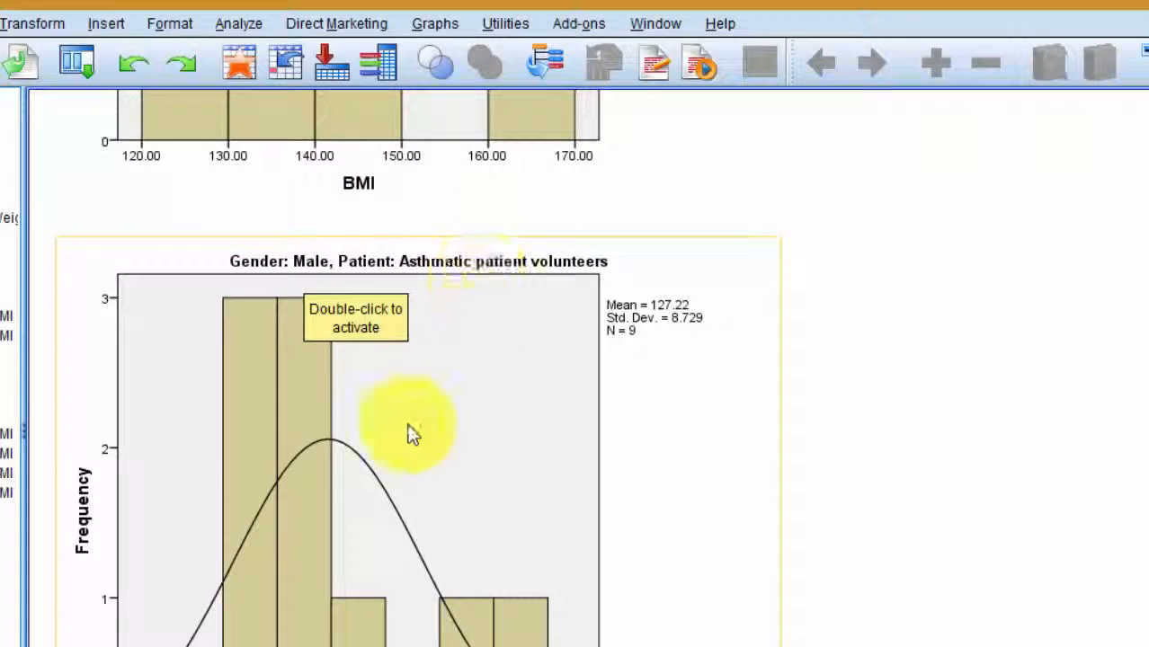
{"action": "scroll", "coordinate": [410, 431], "scroll_direction": "up", "scroll_amount": 12}
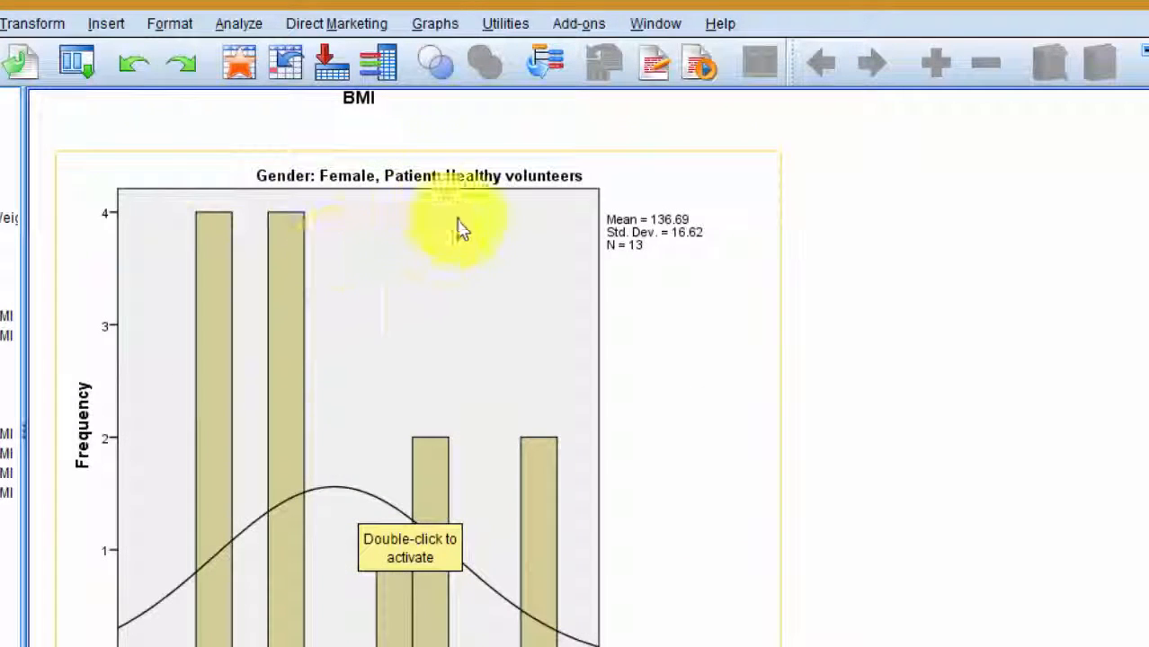
{"action": "scroll", "coordinate": [458, 229], "scroll_direction": "down", "scroll_amount": 8}
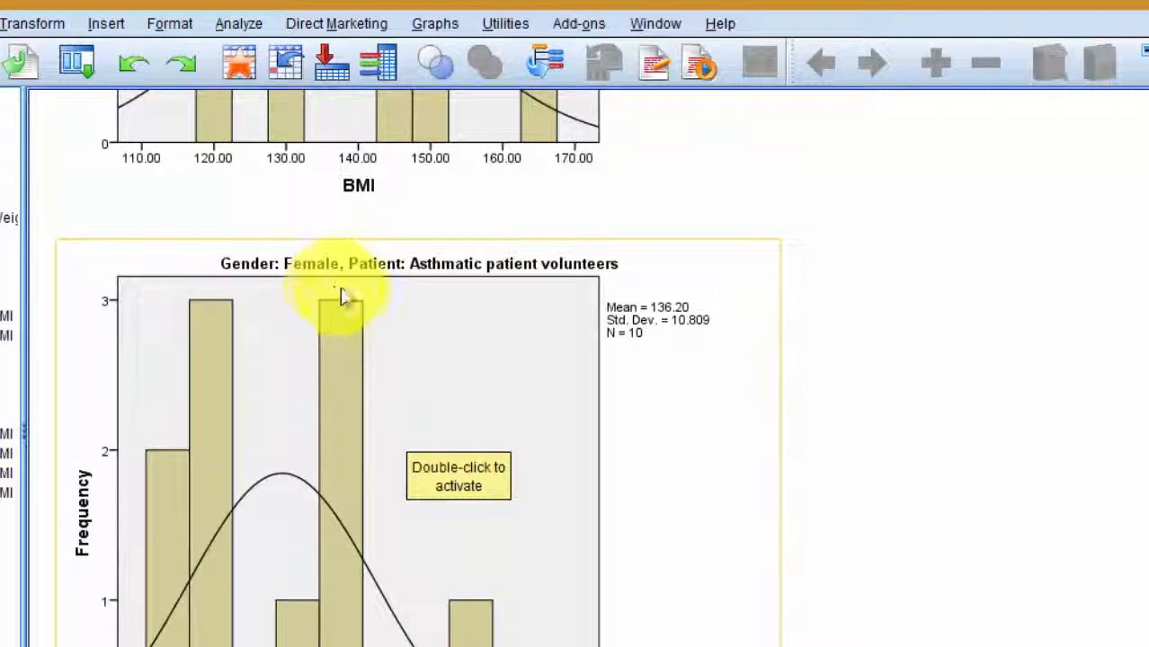
{"action": "scroll", "coordinate": [377, 449], "scroll_direction": "down", "scroll_amount": 3}
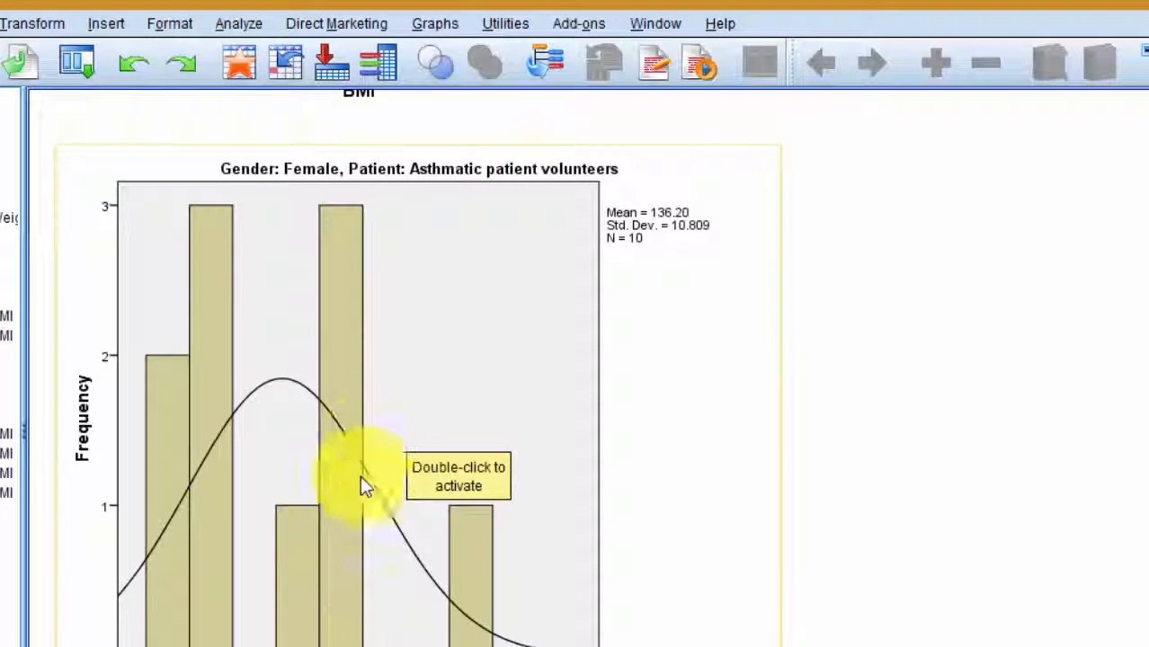
{"action": "scroll", "coordinate": [286, 539], "scroll_direction": "up", "scroll_amount": 5}
{"action": "scroll", "coordinate": [287, 458], "scroll_direction": "up", "scroll_amount": 10}
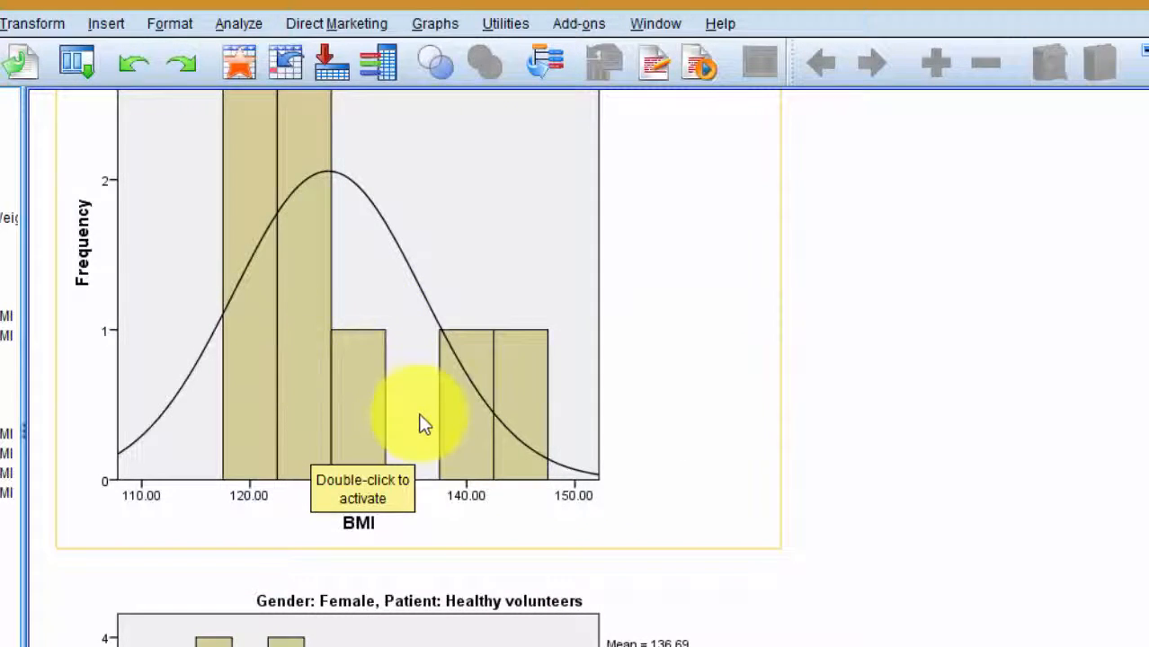
{"action": "scroll", "coordinate": [322, 342], "scroll_direction": "up", "scroll_amount": 10}
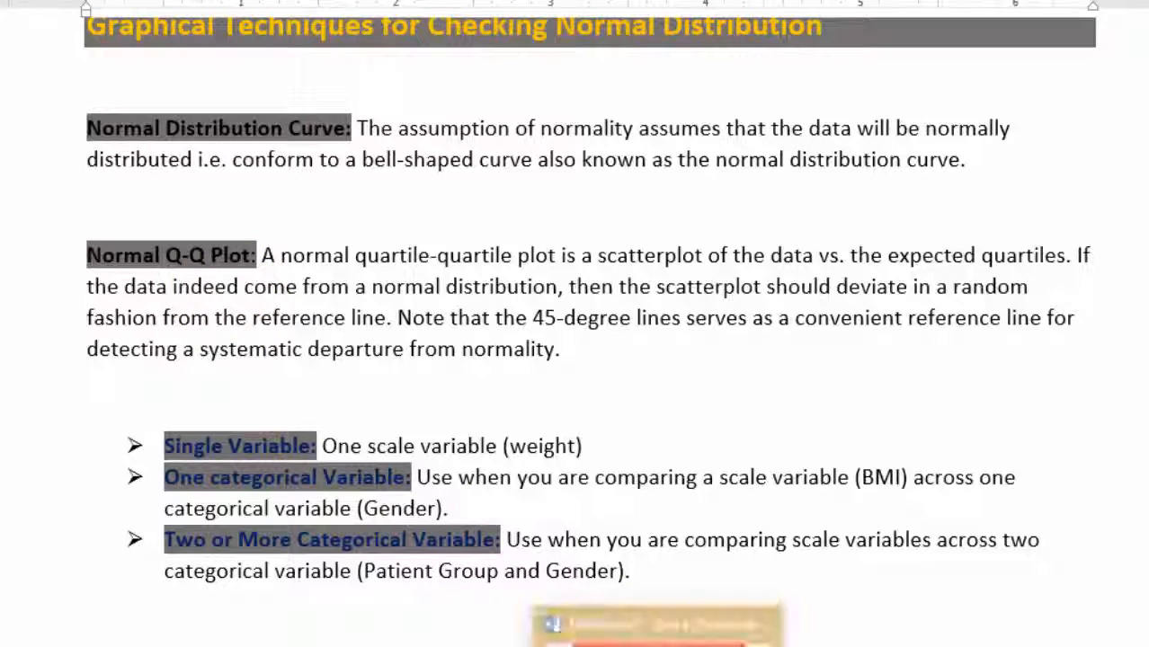
Switch to the Graphical Distribution.sav data window and set up an Explore analysis with Weight as the dependent variable.
{"action": "mouse_move", "coordinate": [604, 646]}
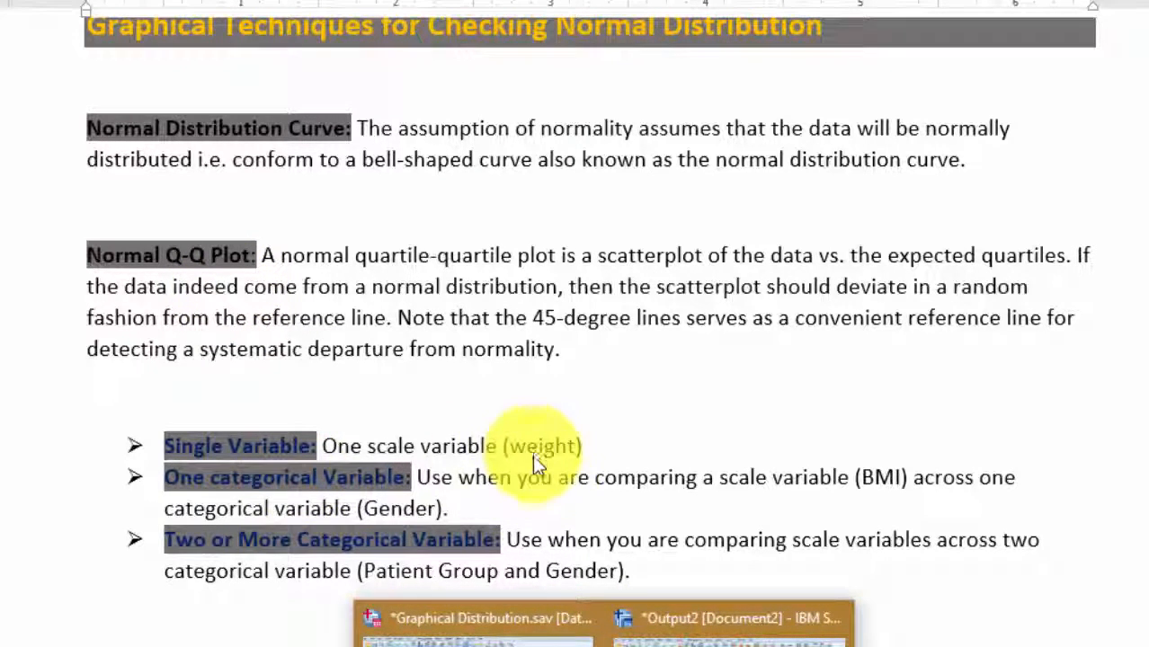
{"action": "left_click", "coordinate": [477, 629]}
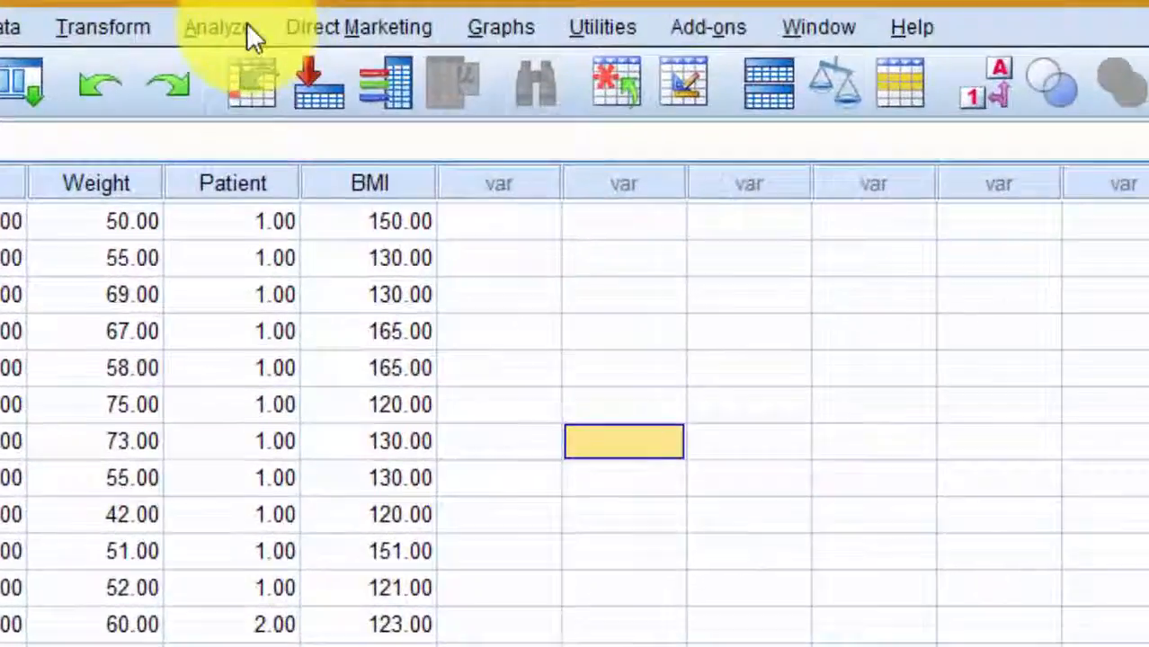
{"action": "left_click", "coordinate": [288, 12]}
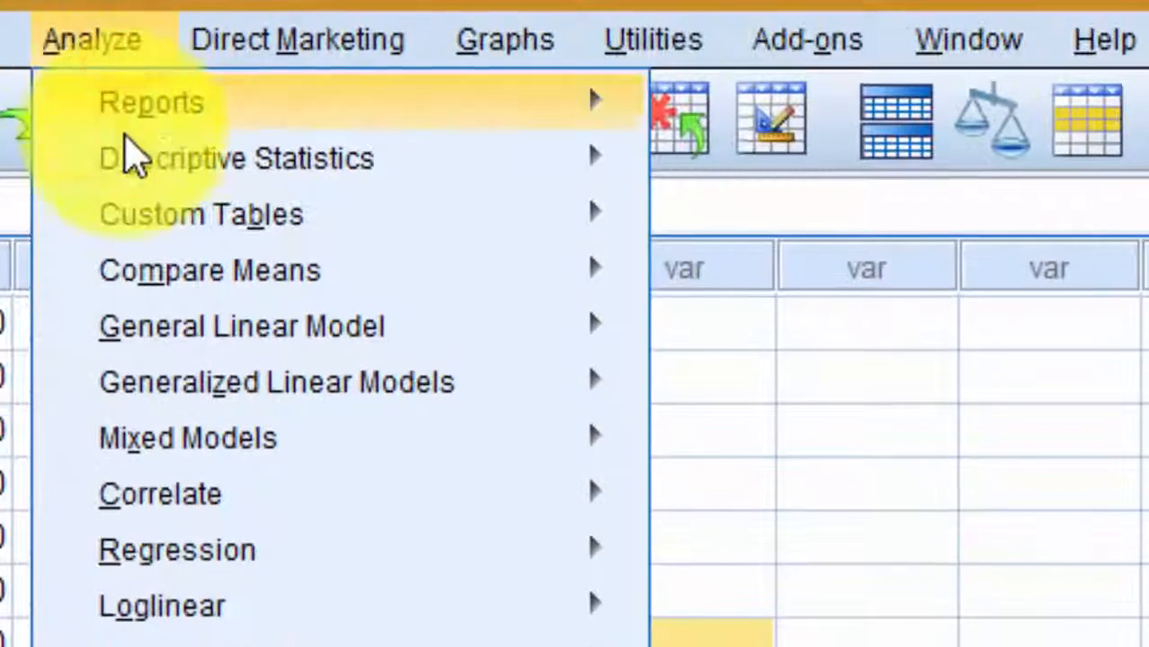
{"action": "mouse_move", "coordinate": [233, 153]}
{"action": "left_click", "coordinate": [778, 290]}
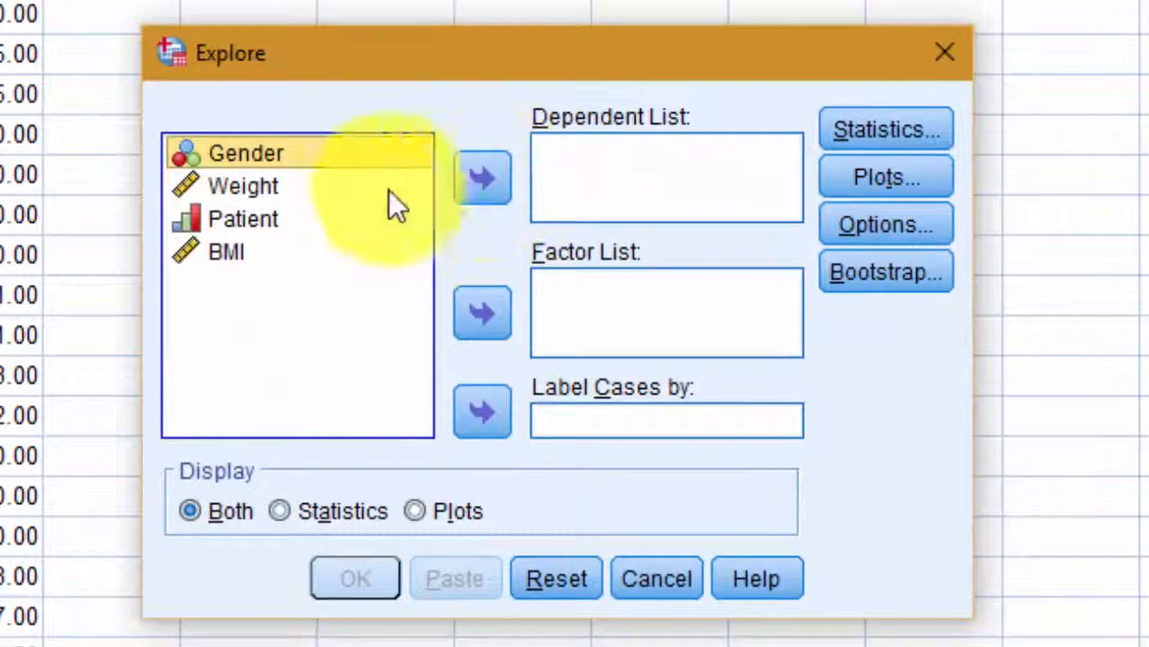
{"action": "left_click", "coordinate": [284, 186]}
{"action": "left_click", "coordinate": [479, 183]}
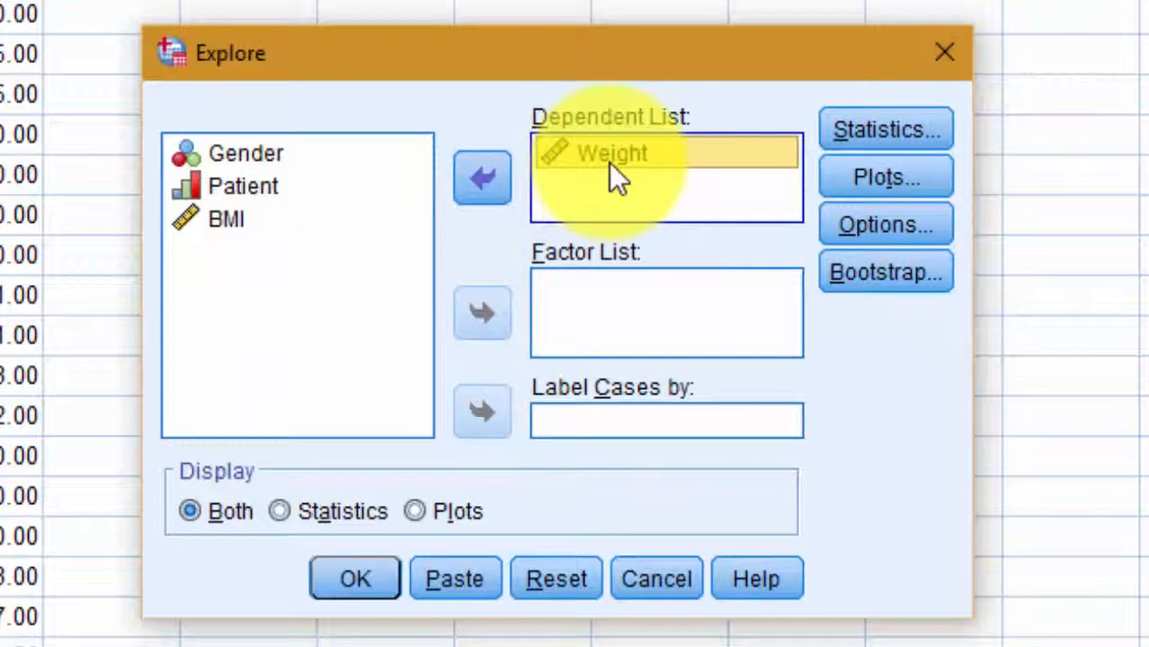
Set the Explore plots to histogram and normality plots with tests, without stem-and-leaf, and run the analysis.
{"action": "left_click", "coordinate": [889, 182]}
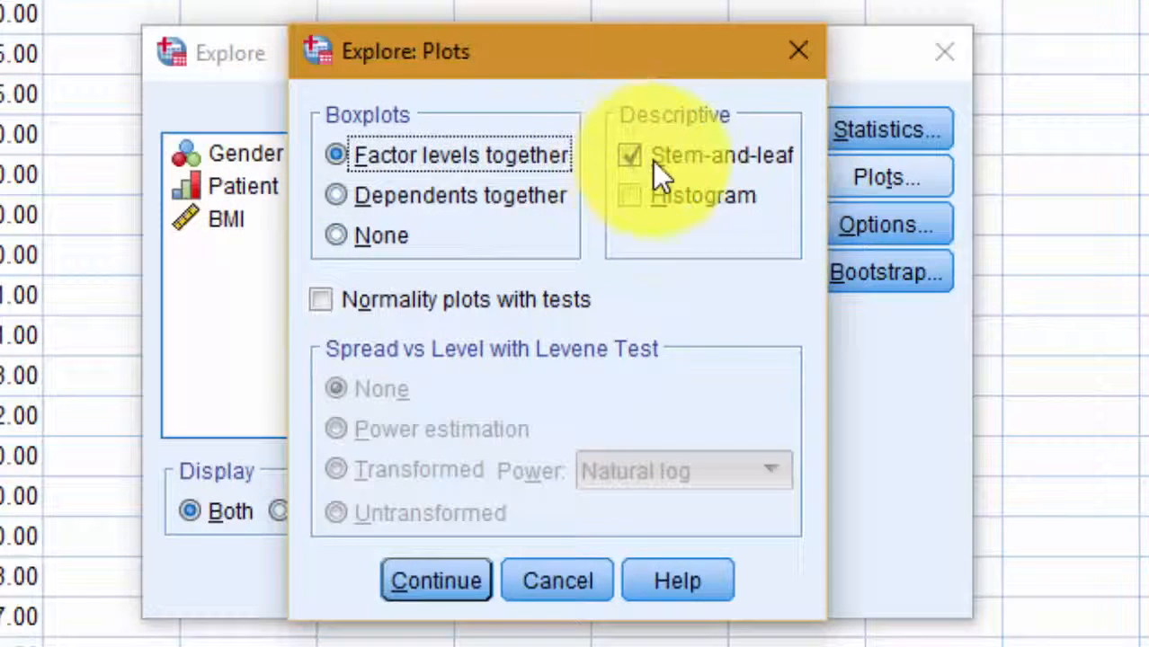
{"action": "left_click", "coordinate": [631, 159]}
{"action": "left_click", "coordinate": [629, 193]}
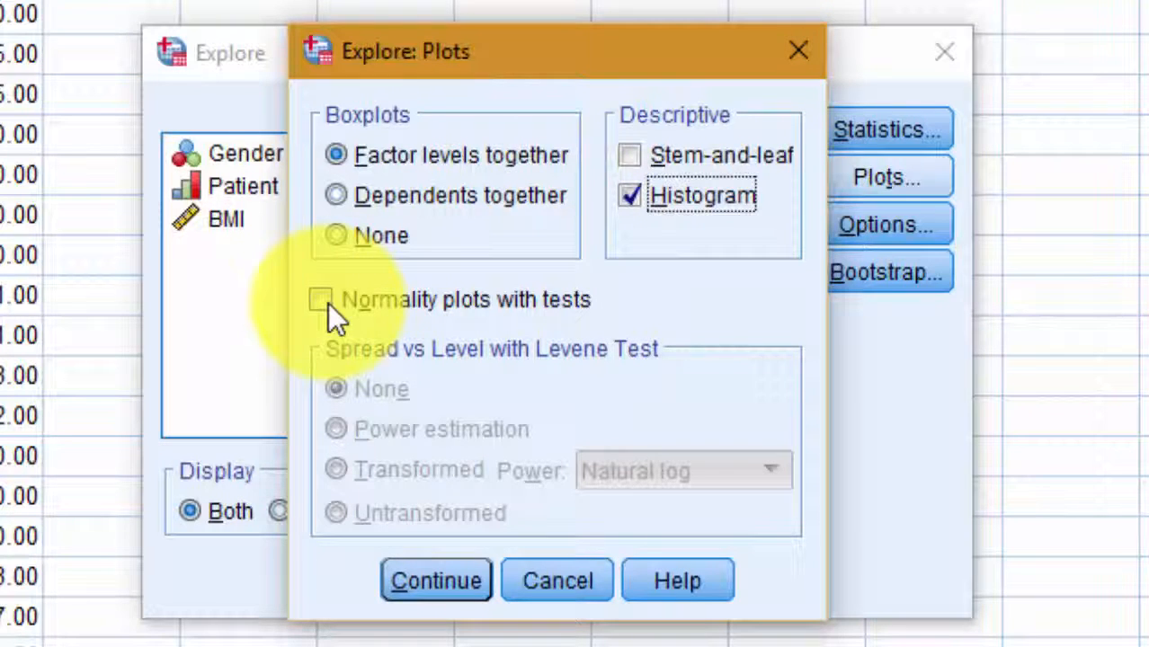
{"action": "left_click", "coordinate": [324, 301]}
{"action": "left_click", "coordinate": [636, 208]}
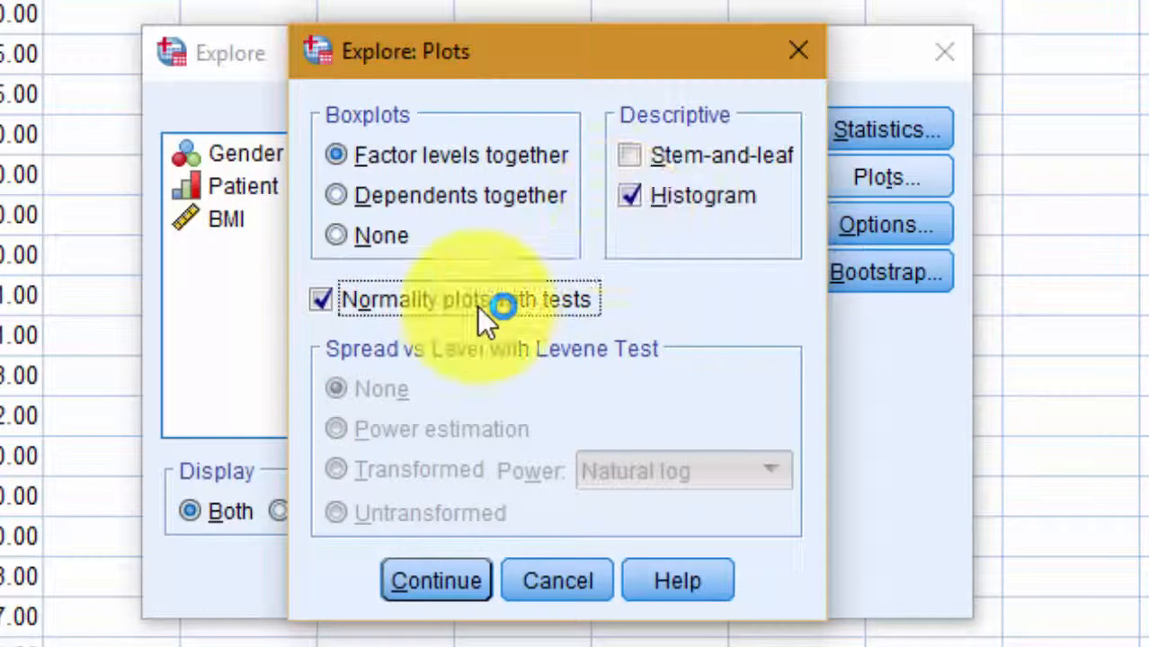
{"action": "left_click", "coordinate": [441, 580]}
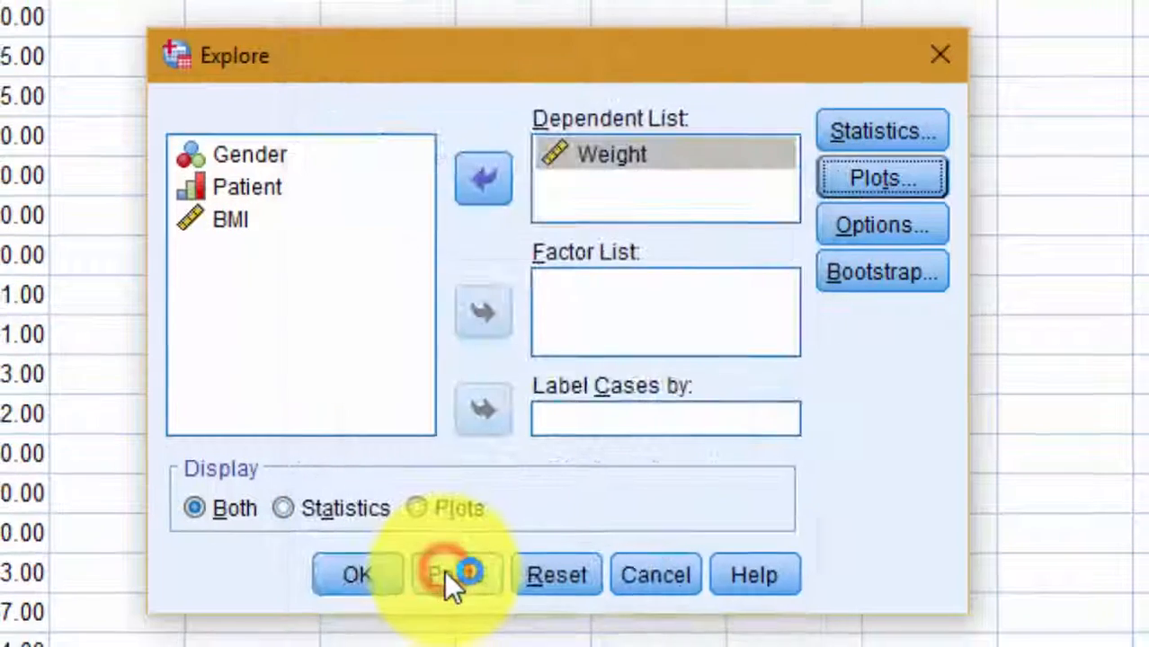
{"action": "left_click", "coordinate": [359, 573]}
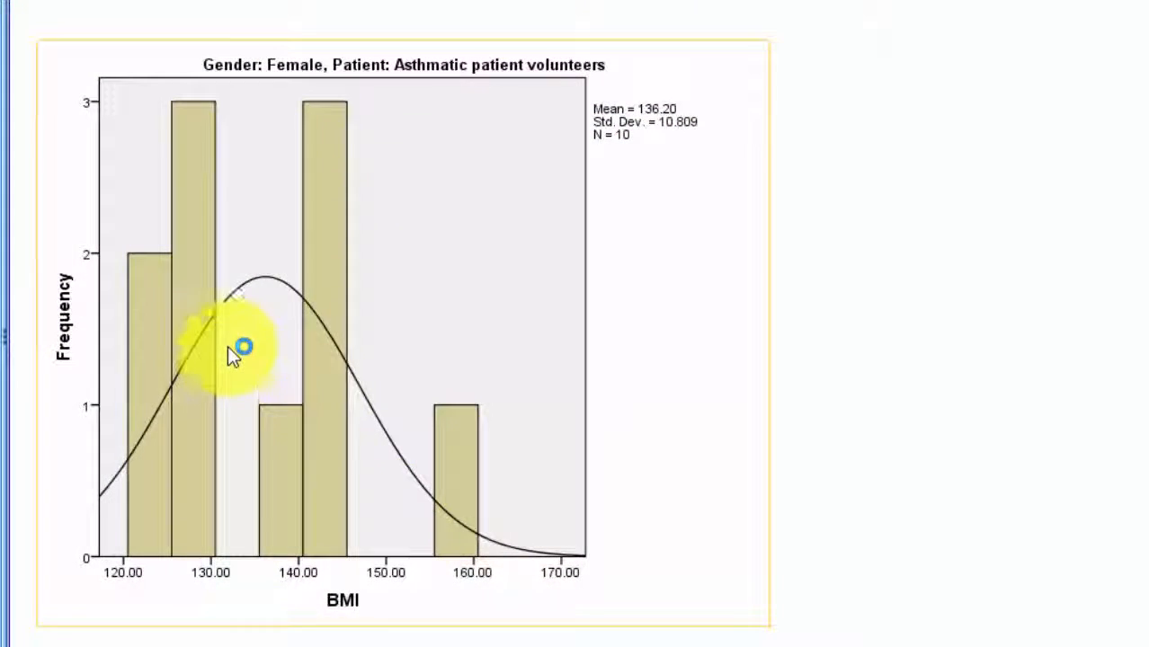
Review the Explore output for Weight, checking the descriptives, the tests of normality and the histograms of each group.
{"action": "scroll", "coordinate": [311, 332], "scroll_direction": "down", "scroll_amount": 10}
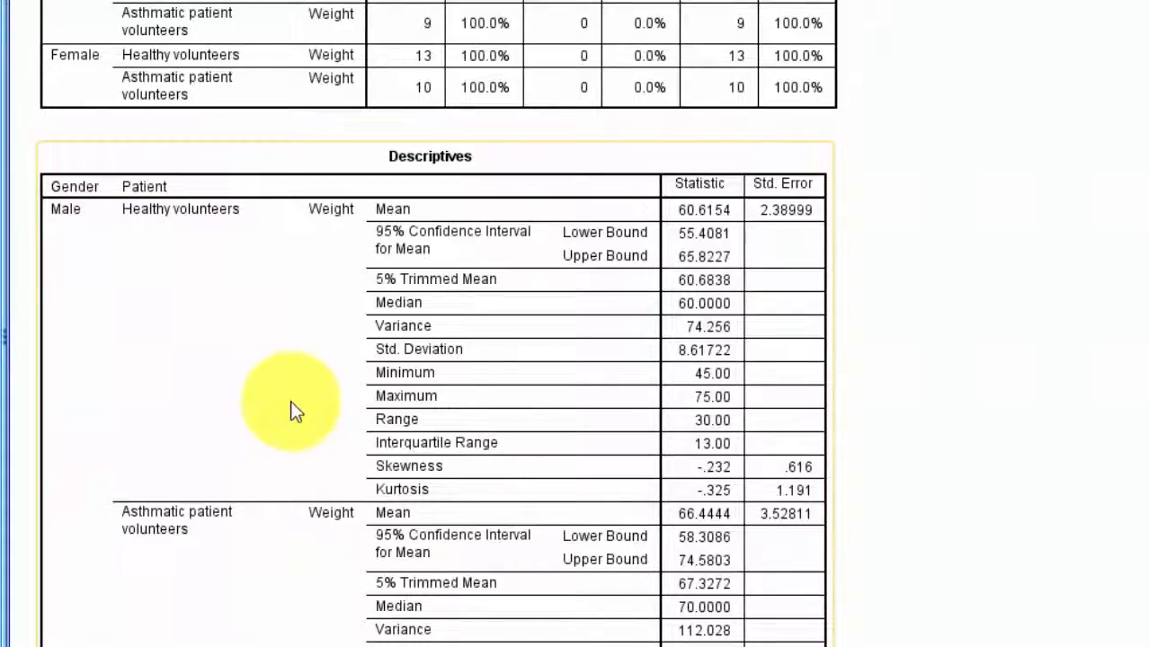
{"action": "scroll", "coordinate": [297, 410], "scroll_direction": "down", "scroll_amount": 12}
{"action": "scroll", "coordinate": [480, 151], "scroll_direction": "up", "scroll_amount": 2}
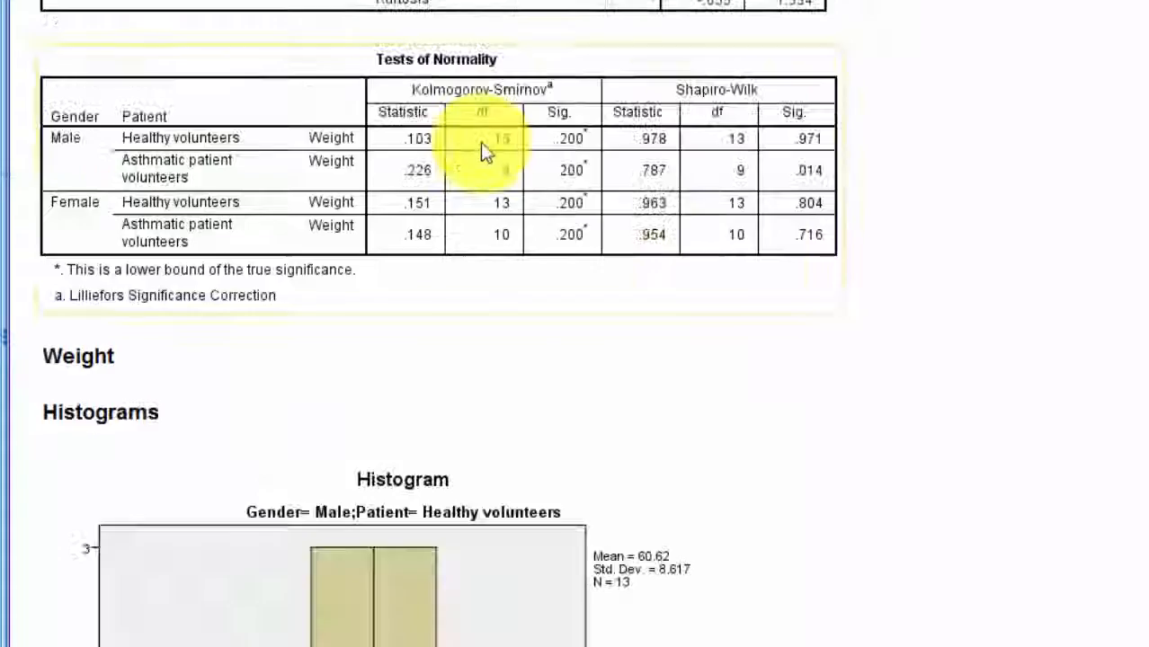
{"action": "scroll", "coordinate": [480, 151], "scroll_direction": "up", "scroll_amount": 15}
{"action": "scroll", "coordinate": [366, 244], "scroll_direction": "down", "scroll_amount": 4}
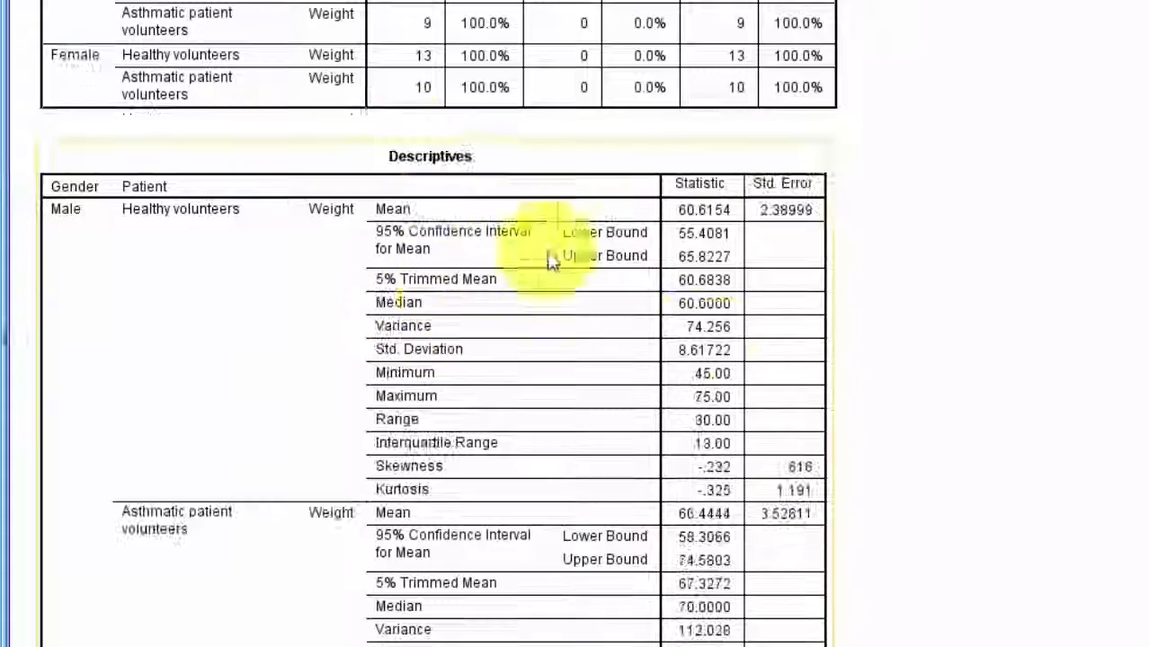
{"action": "scroll", "coordinate": [244, 346], "scroll_direction": "down", "scroll_amount": 12}
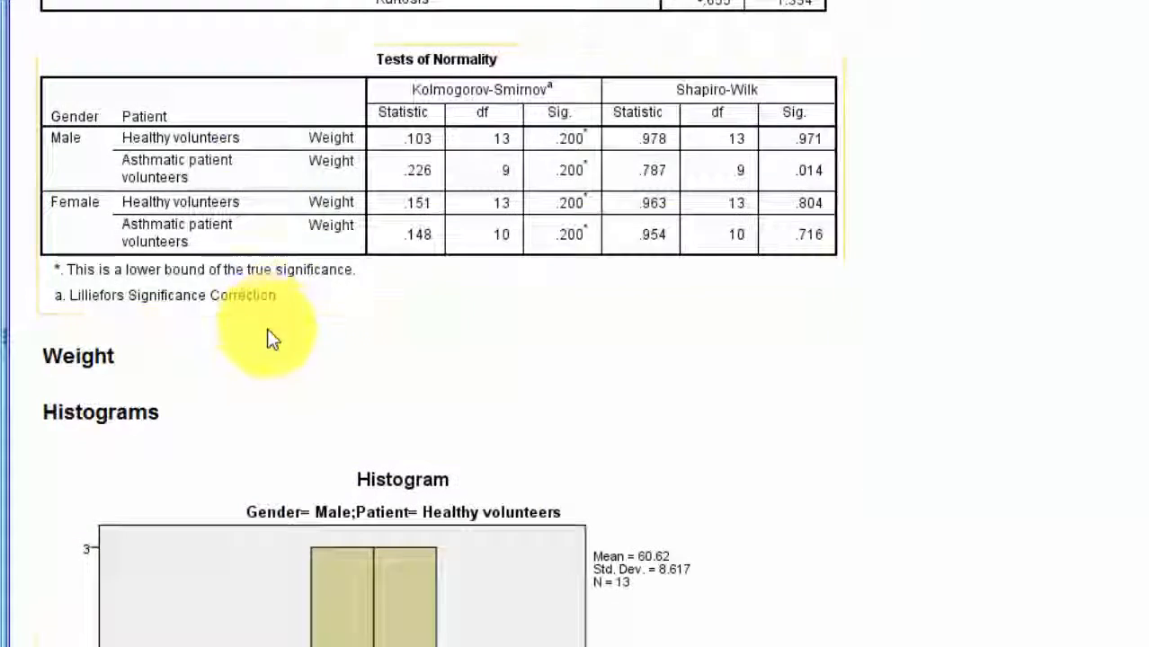
{"action": "scroll", "coordinate": [256, 319], "scroll_direction": "down", "scroll_amount": 5}
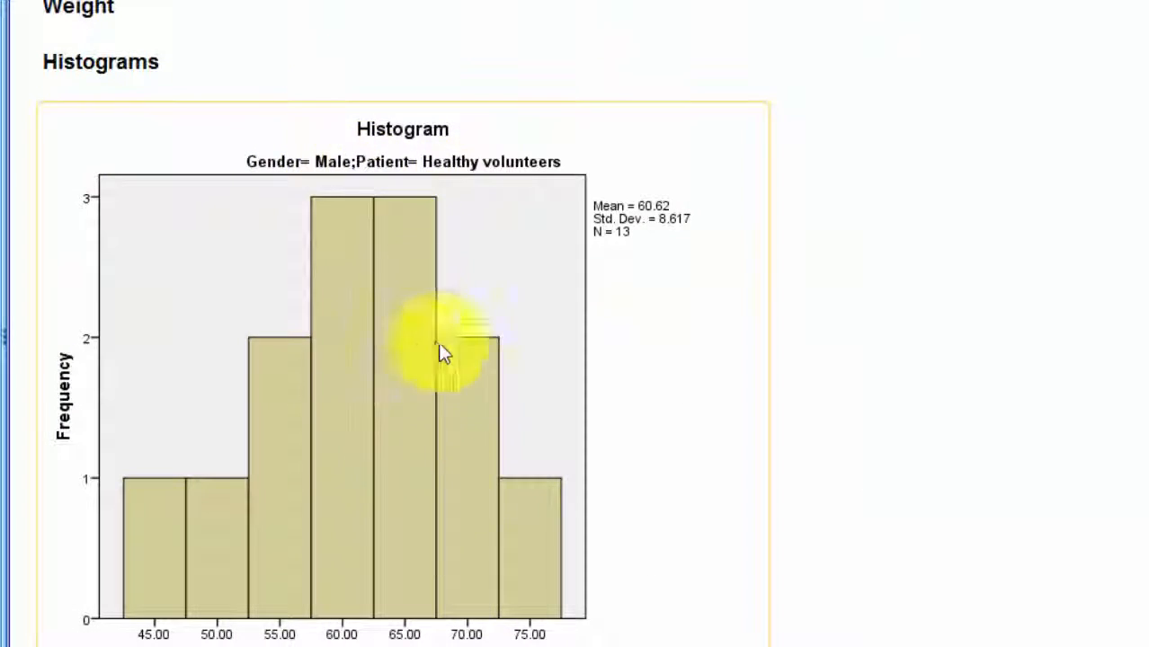
{"action": "scroll", "coordinate": [377, 310], "scroll_direction": "down", "scroll_amount": 8}
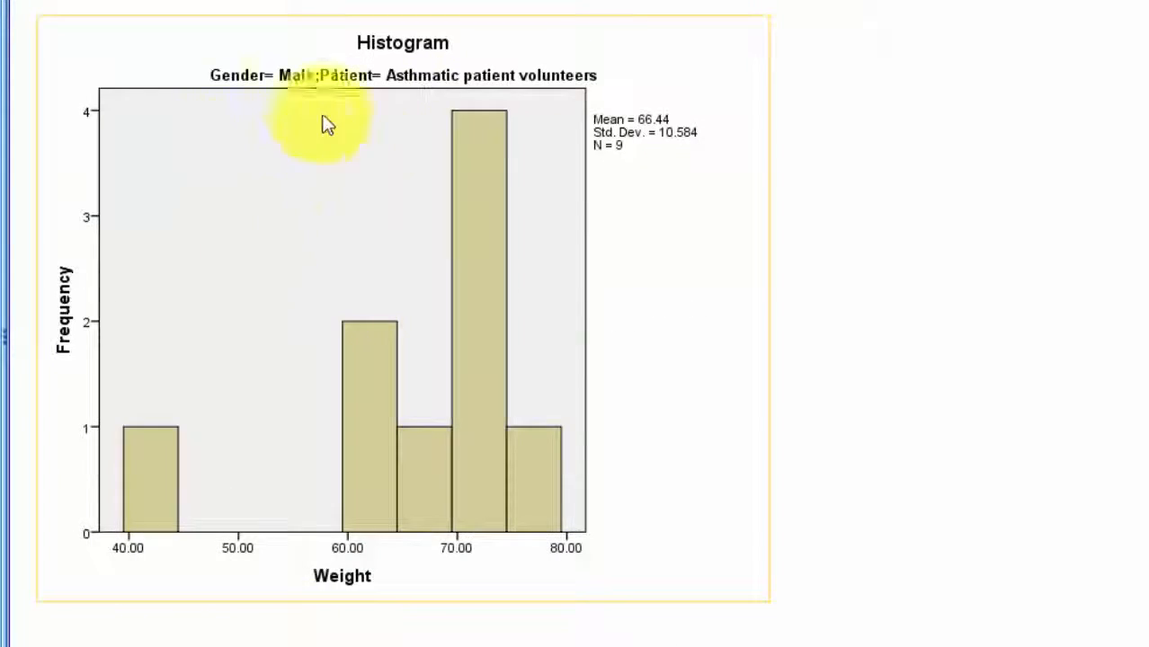
{"action": "scroll", "coordinate": [364, 193], "scroll_direction": "down", "scroll_amount": 10}
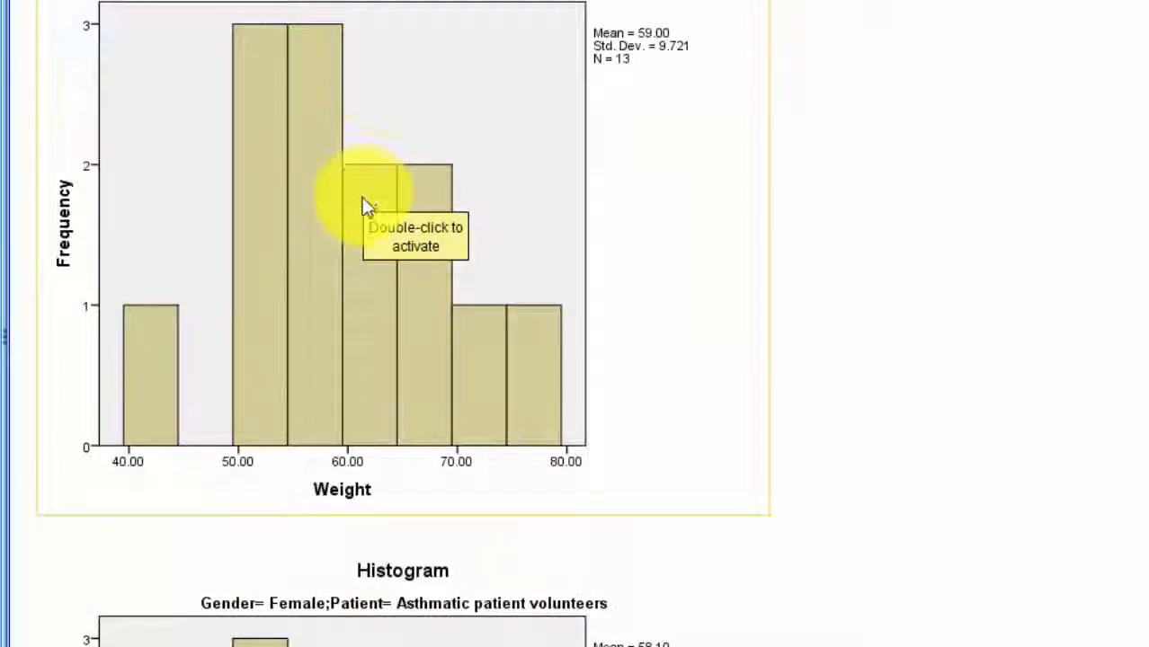
Turn off the file split so that all cases are analyzed without creating groups.
{"action": "left_click", "coordinate": [136, 26]}
{"action": "left_click", "coordinate": [191, 551]}
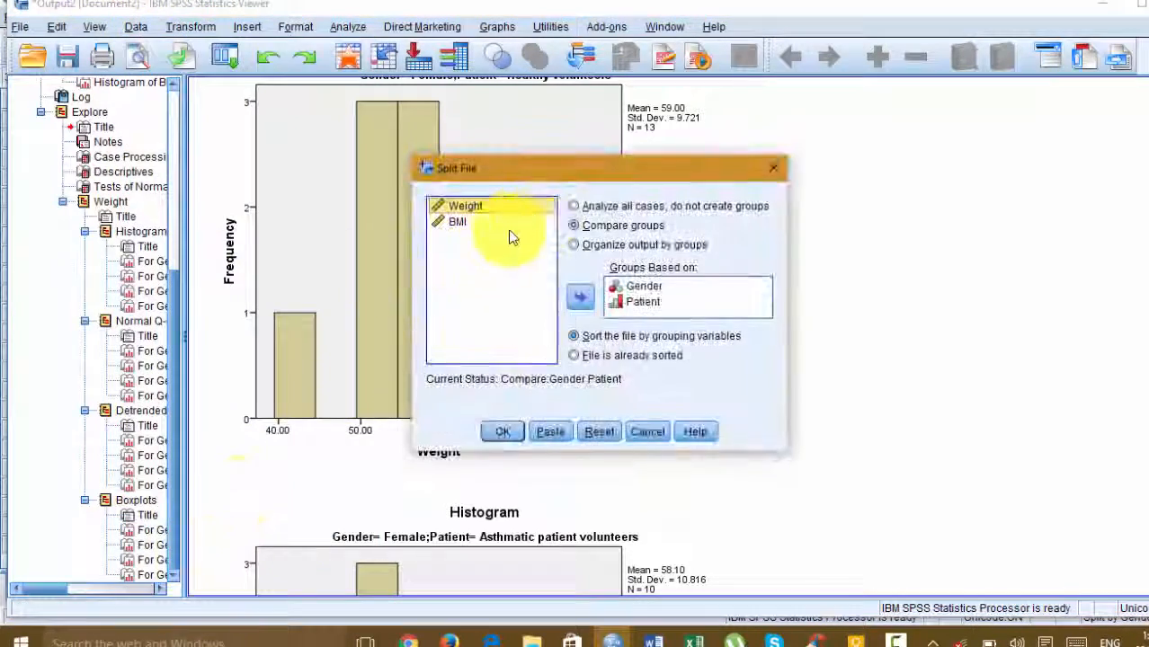
{"action": "left_click", "coordinate": [576, 205]}
{"action": "left_click", "coordinate": [503, 432]}
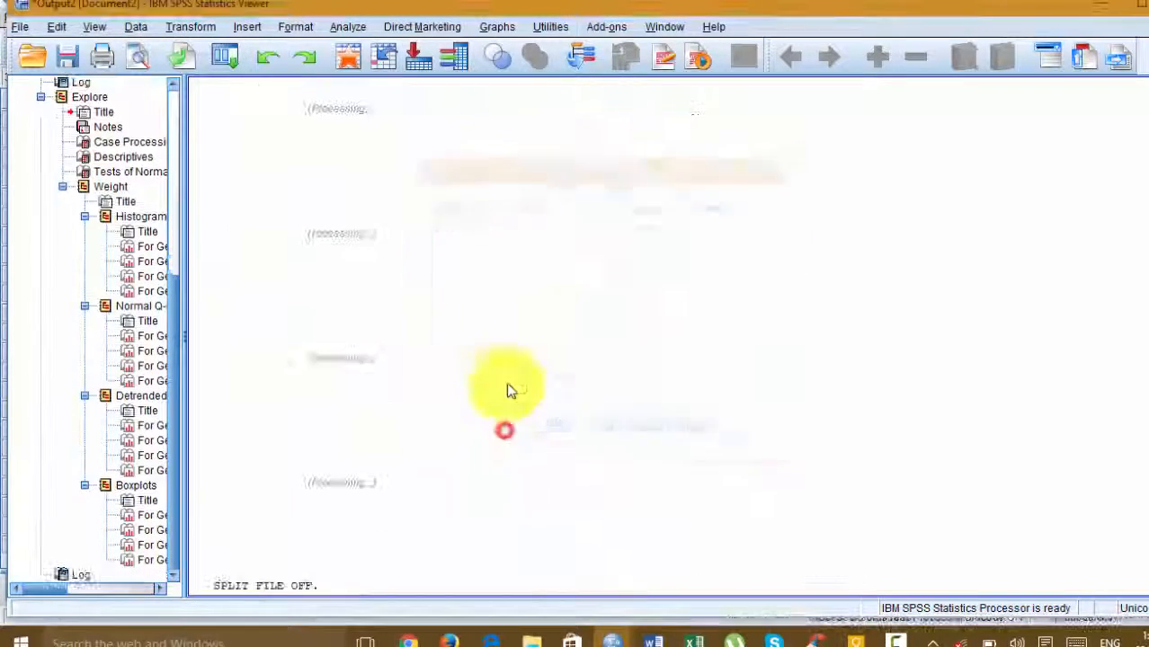
Rerun Explore on Weight for all cases, keeping the histogram and normality plots with tests.
{"action": "scroll", "coordinate": [486, 281], "scroll_direction": "up", "scroll_amount": 5}
{"action": "scroll", "coordinate": [486, 280], "scroll_direction": "up", "scroll_amount": 15}
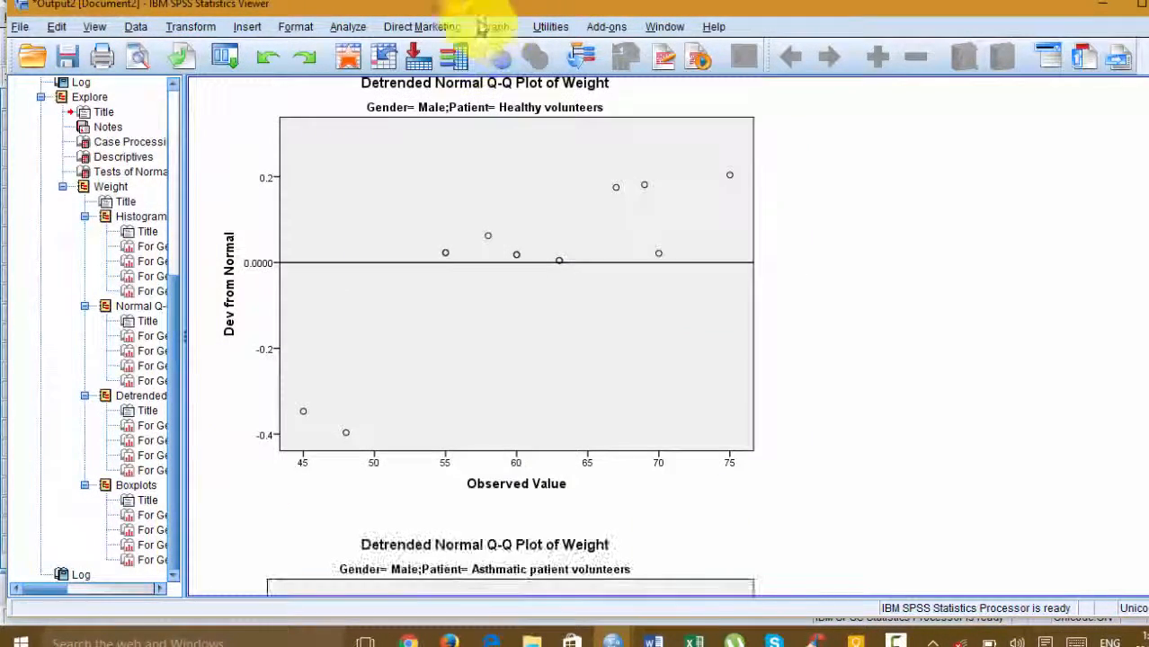
{"action": "left_click", "coordinate": [355, 29]}
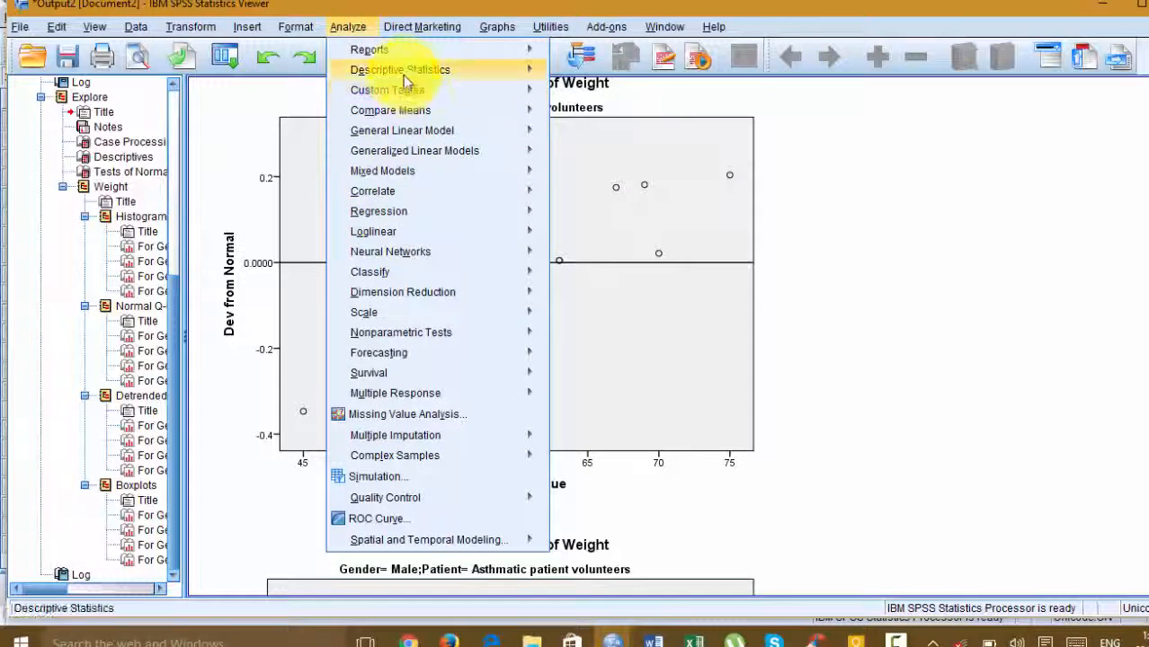
{"action": "mouse_move", "coordinate": [404, 72]}
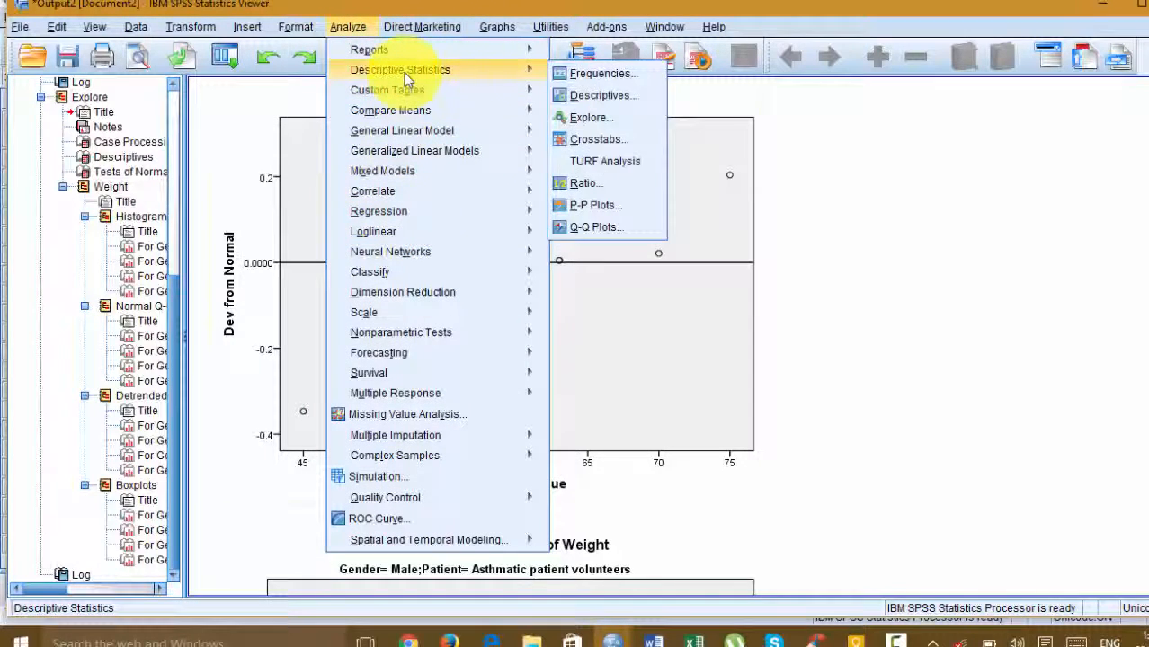
{"action": "left_click", "coordinate": [593, 121]}
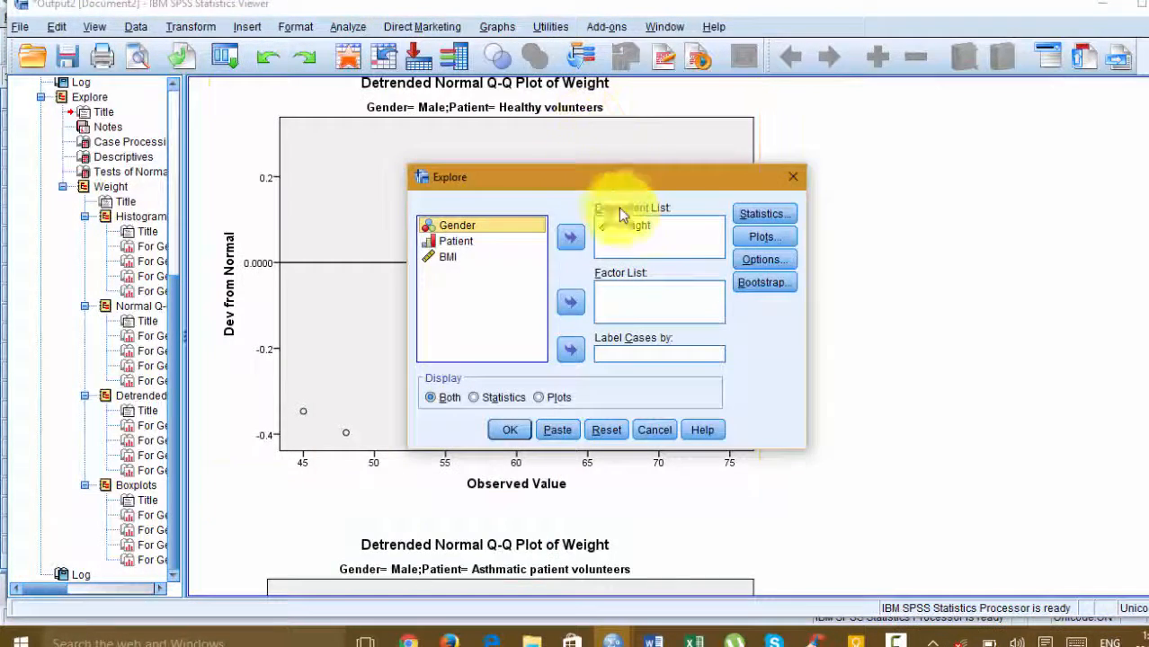
{"action": "left_click", "coordinate": [764, 237]}
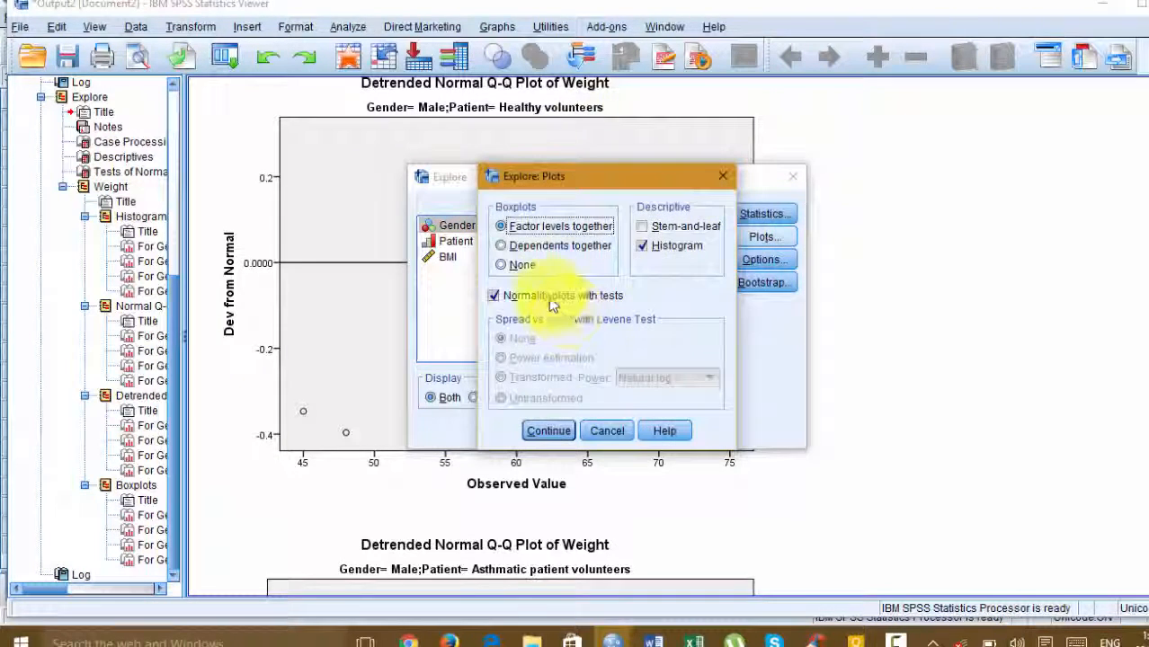
{"action": "left_click", "coordinate": [548, 431]}
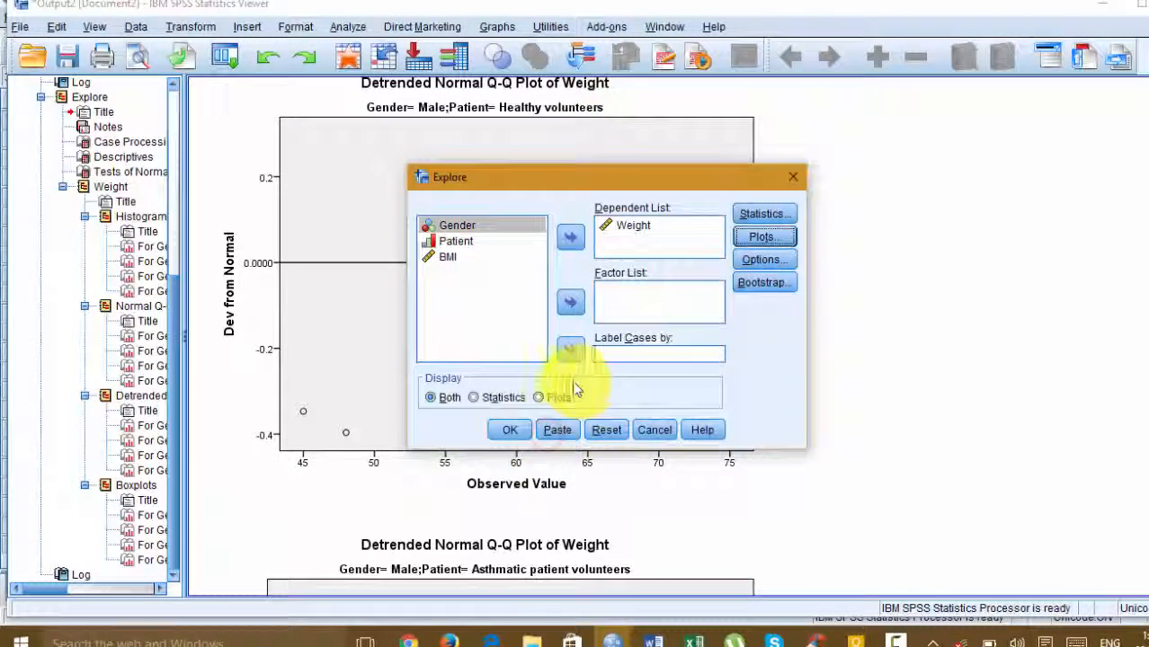
{"action": "left_click", "coordinate": [509, 430]}
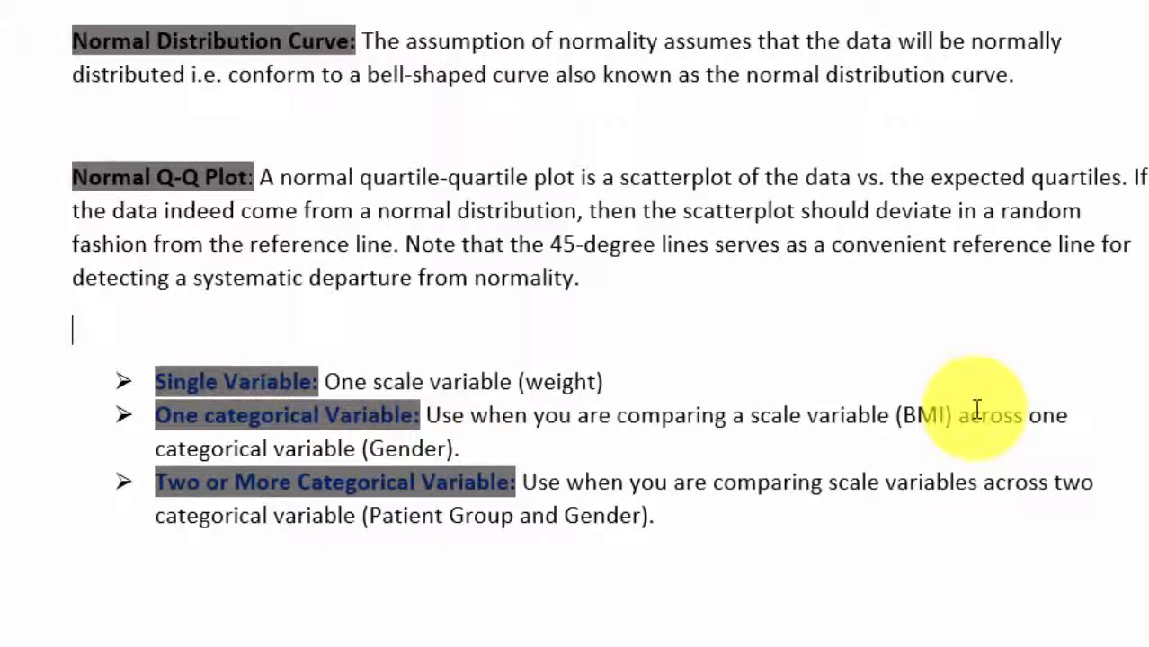
Return to the SPSS data and open Explore, replacing Weight with BMI as the dependent variable.
{"action": "left_click", "coordinate": [550, 636]}
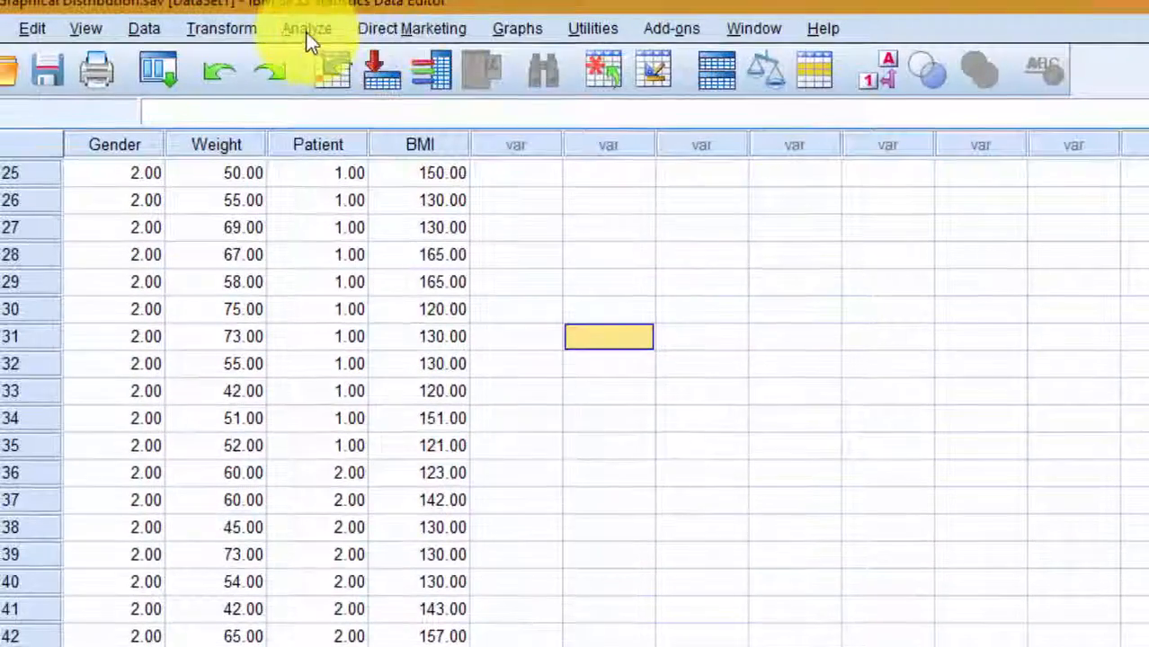
{"action": "left_click", "coordinate": [307, 33]}
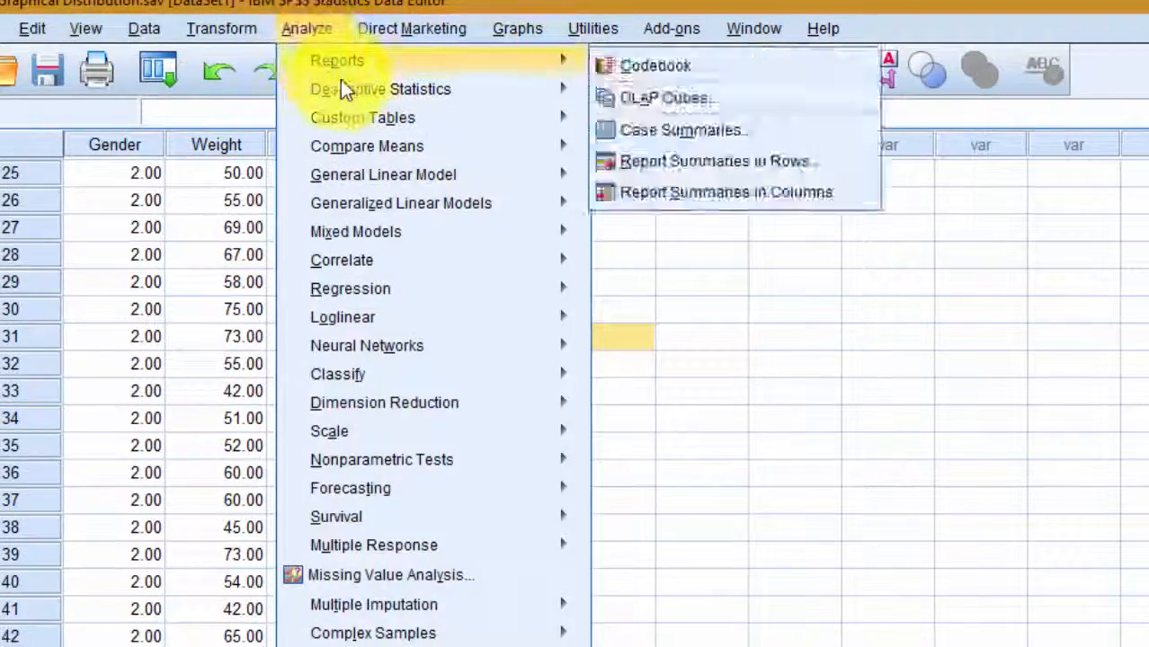
{"action": "mouse_move", "coordinate": [572, 118]}
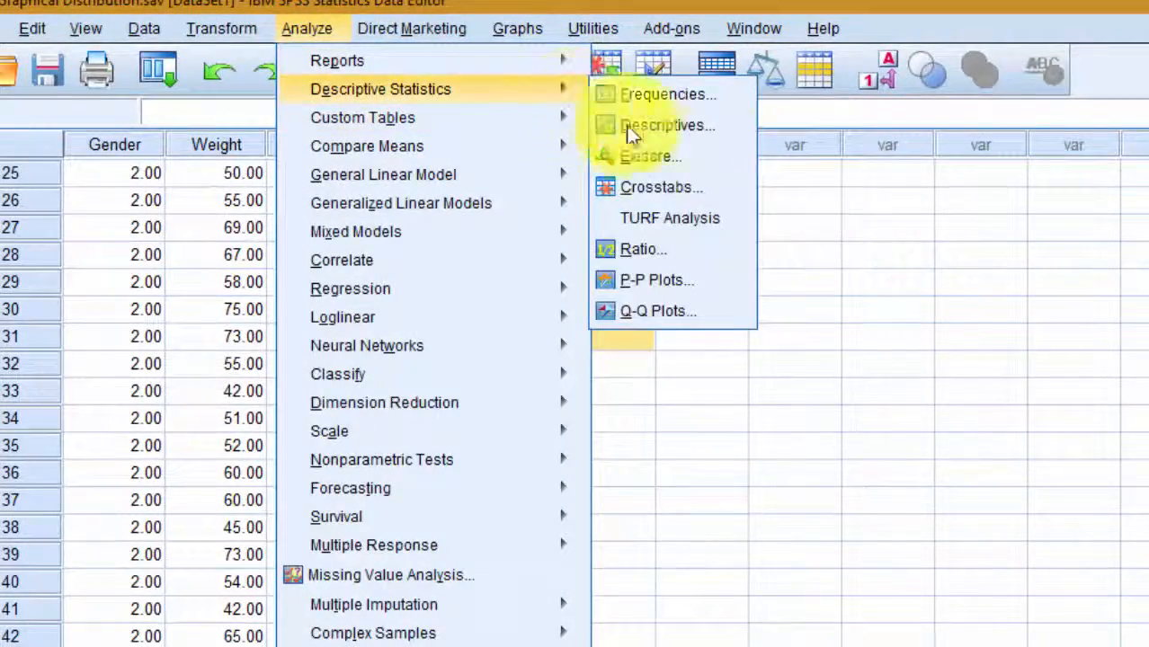
{"action": "left_click", "coordinate": [653, 151]}
{"action": "left_click", "coordinate": [863, 325]}
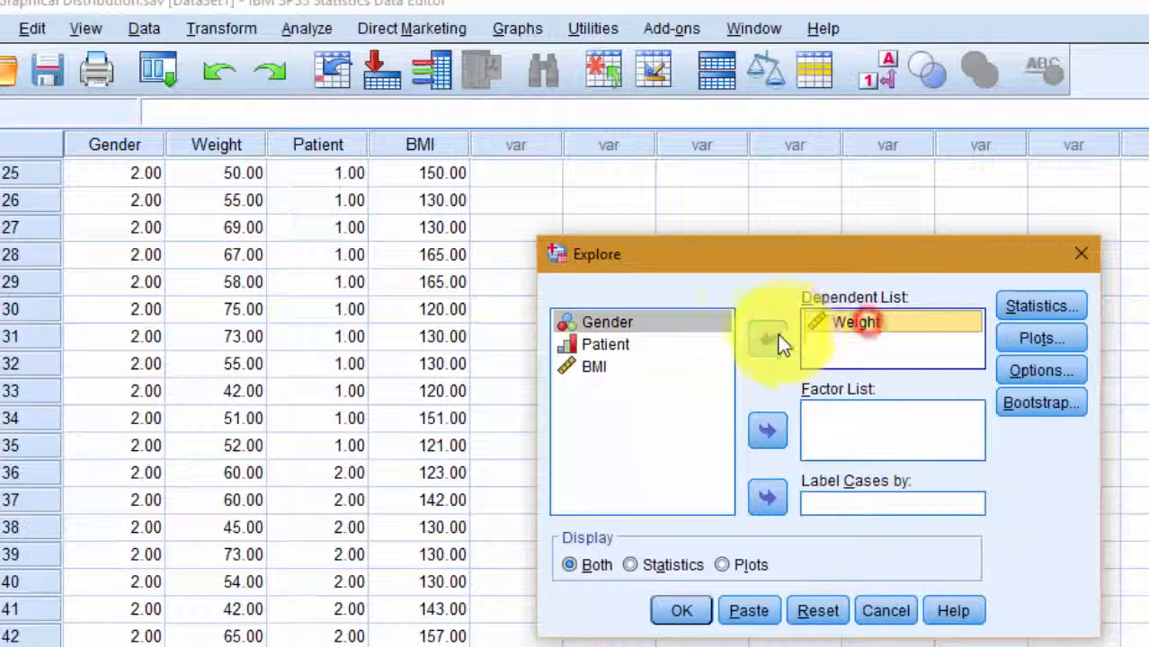
{"action": "left_click", "coordinate": [767, 339]}
{"action": "left_click", "coordinate": [629, 386]}
{"action": "left_click", "coordinate": [763, 346]}
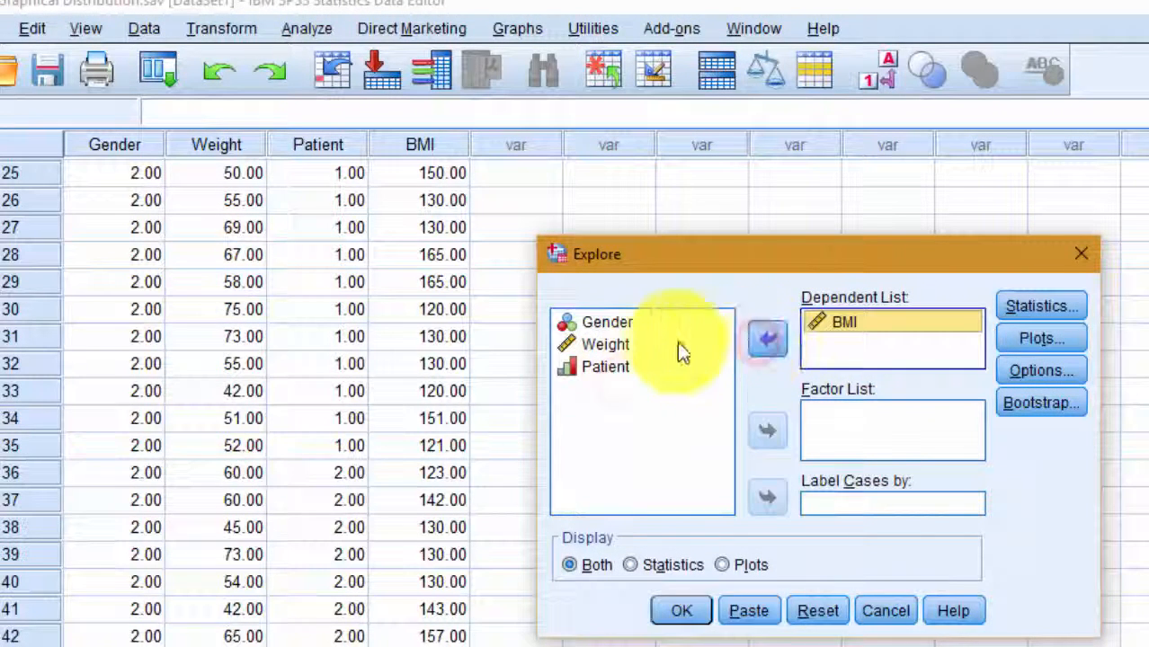
Add Gender as the Explore factor, keep the histogram and normality plots with tests, and run the analysis.
{"action": "left_click", "coordinate": [614, 320]}
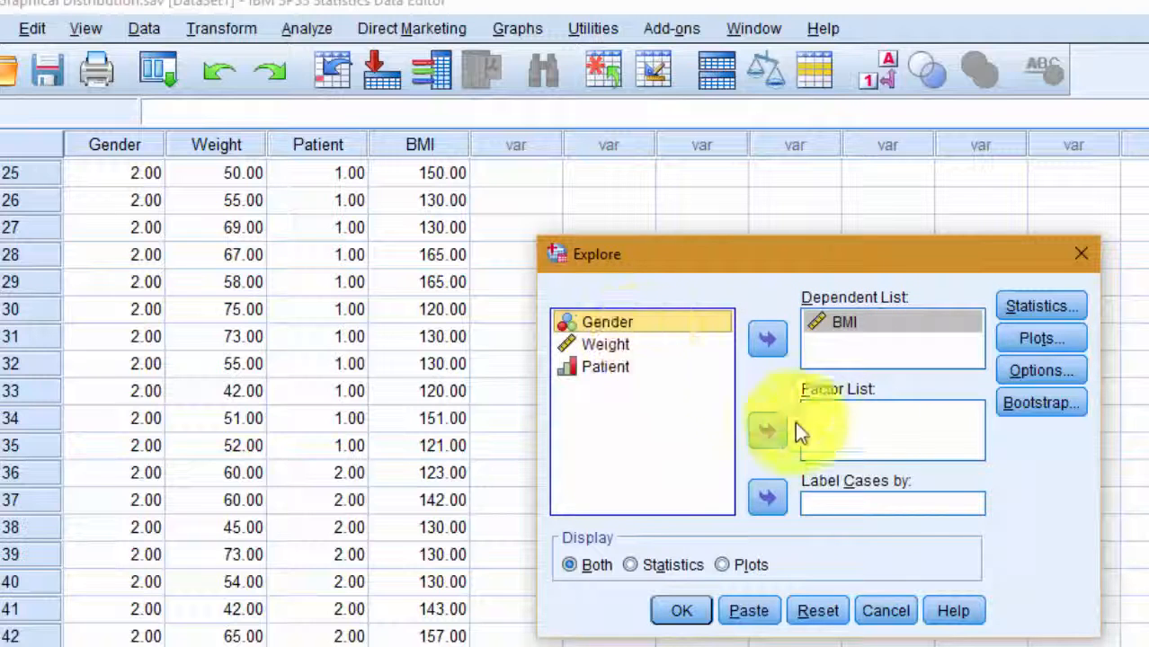
{"action": "left_click", "coordinate": [769, 430]}
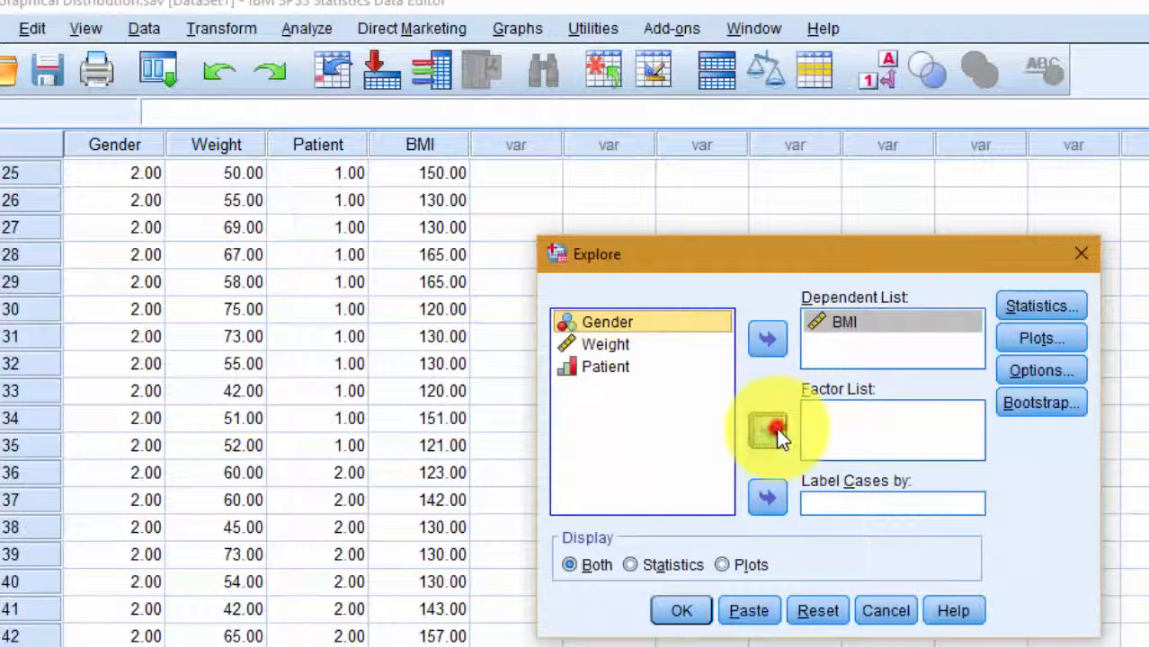
{"action": "left_click", "coordinate": [1022, 342]}
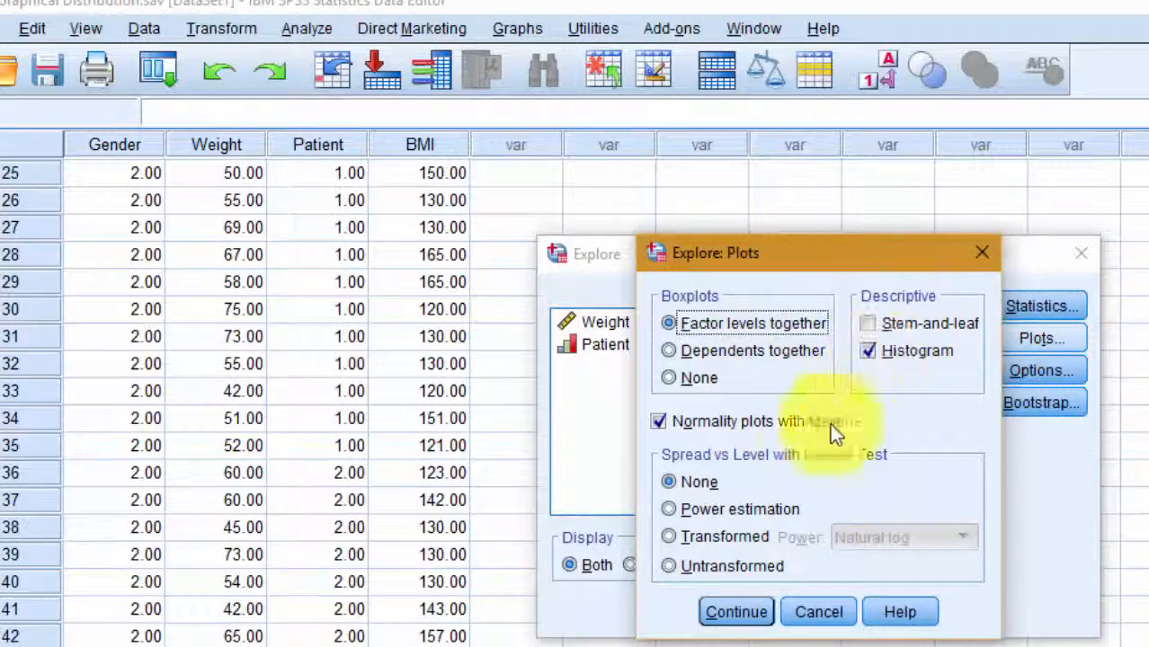
{"action": "left_click", "coordinate": [736, 614]}
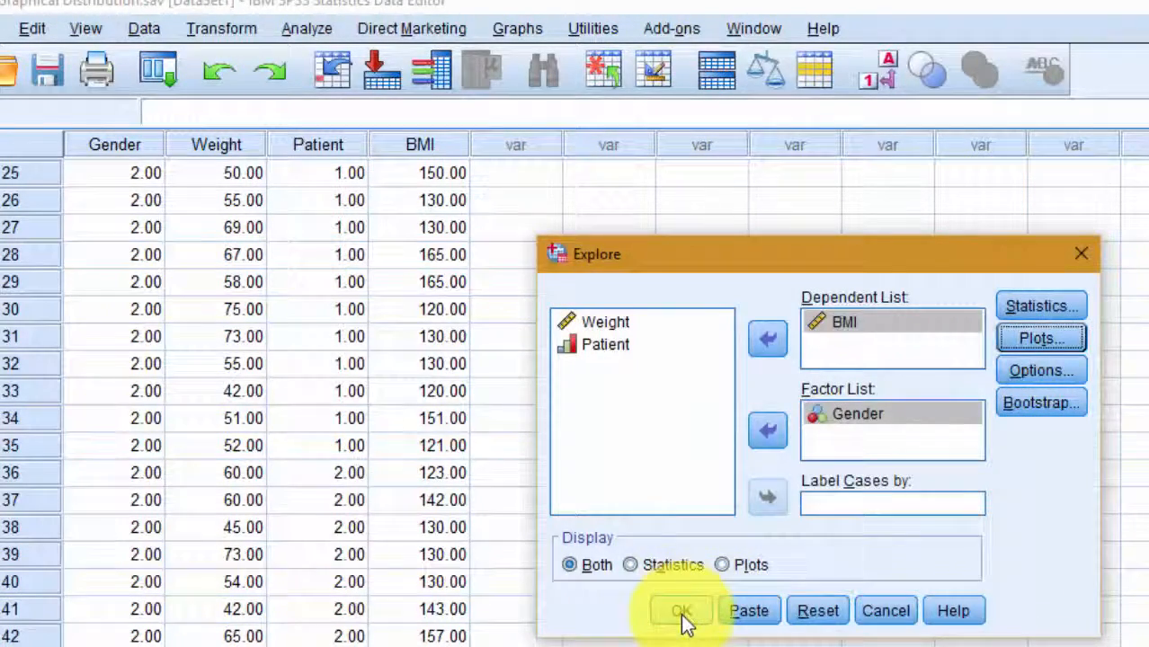
{"action": "left_click", "coordinate": [682, 613]}
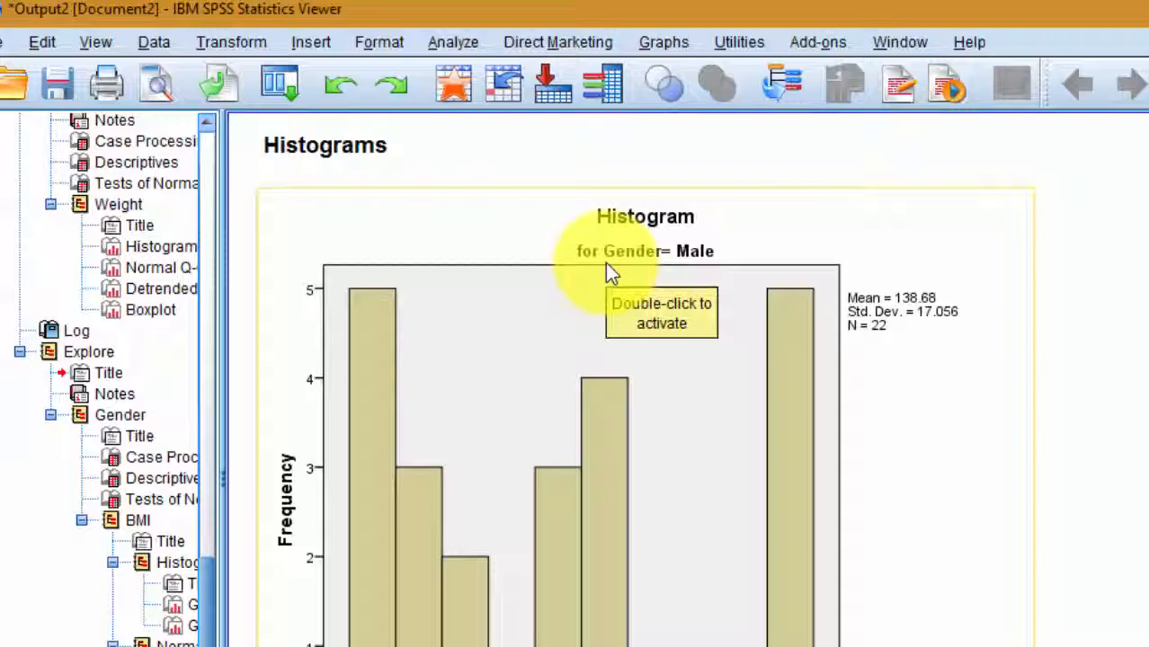
Review the BMI output by gender, comparing the histograms, normal Q-Q plots, detrended Q-Q plots and boxplots for Male and Female.
{"action": "scroll", "coordinate": [605, 263], "scroll_direction": "down", "scroll_amount": 4}
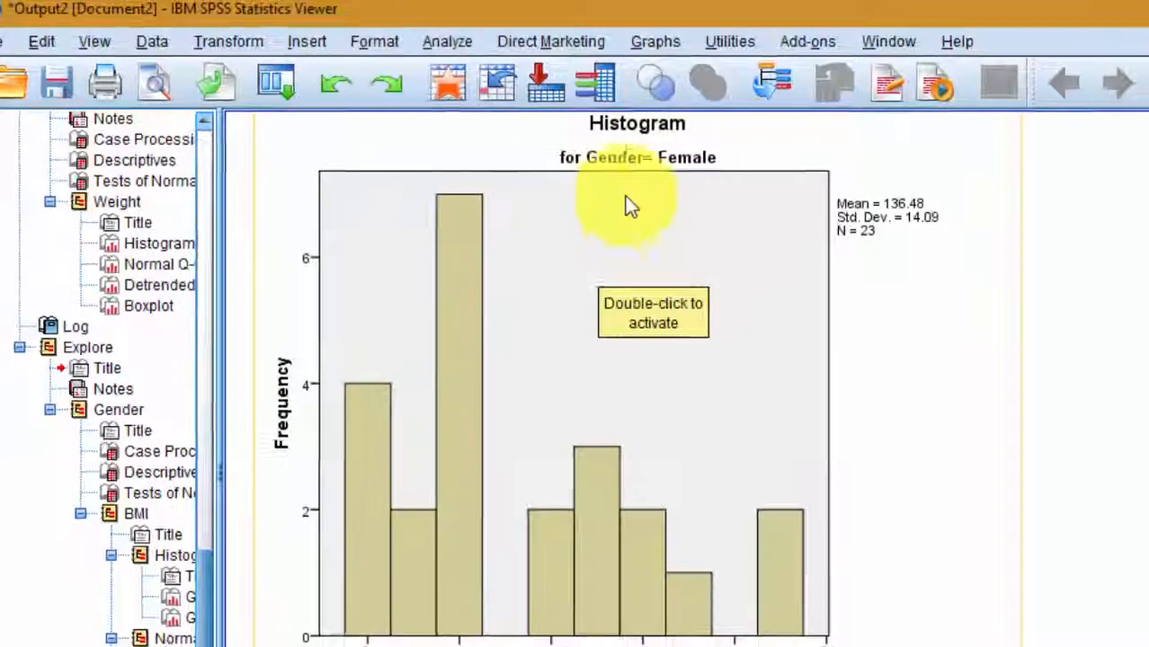
{"action": "scroll", "coordinate": [537, 514], "scroll_direction": "up", "scroll_amount": 2}
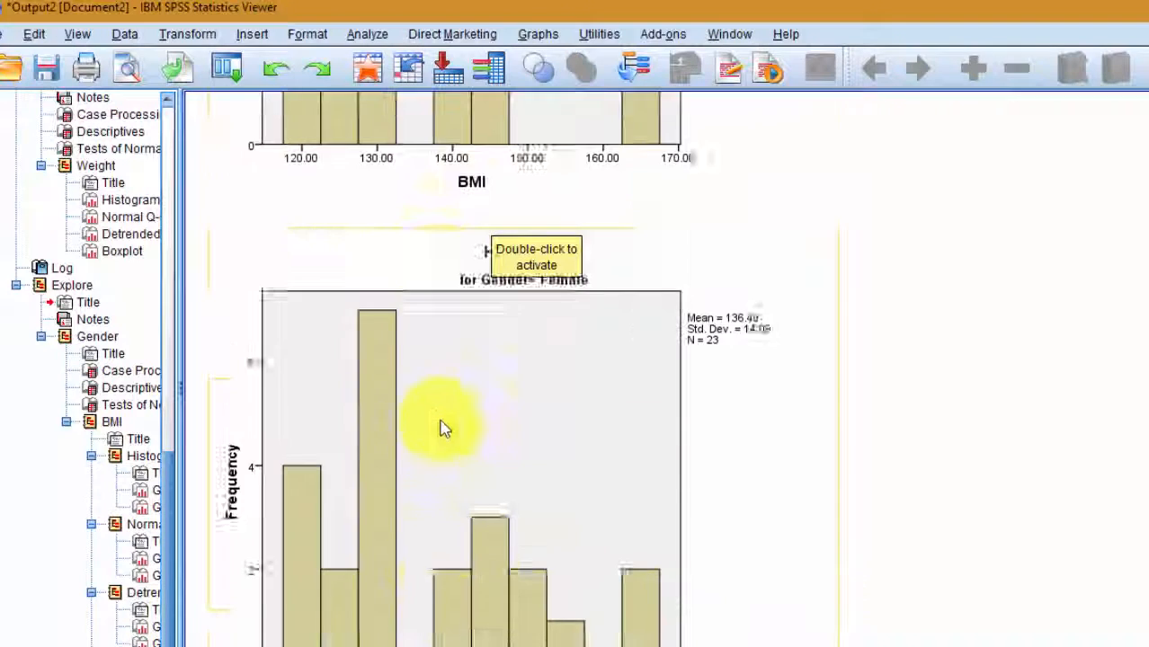
{"action": "scroll", "coordinate": [458, 378], "scroll_direction": "up", "scroll_amount": 5}
{"action": "scroll", "coordinate": [521, 400], "scroll_direction": "down", "scroll_amount": 3}
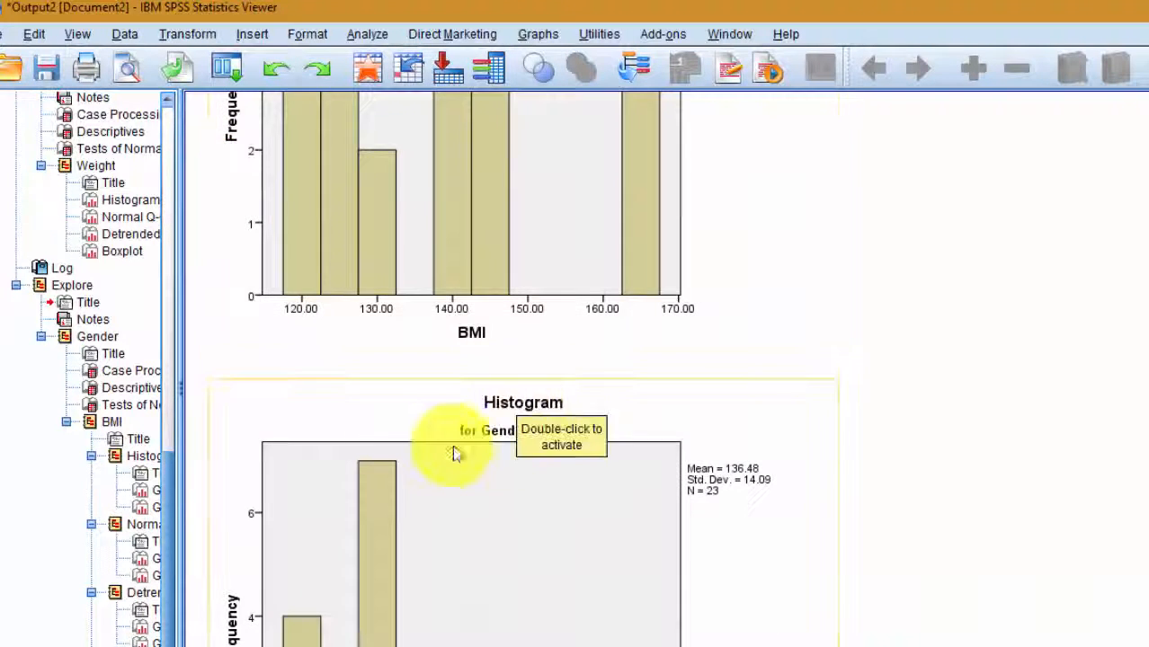
{"action": "scroll", "coordinate": [454, 454], "scroll_direction": "down", "scroll_amount": 8}
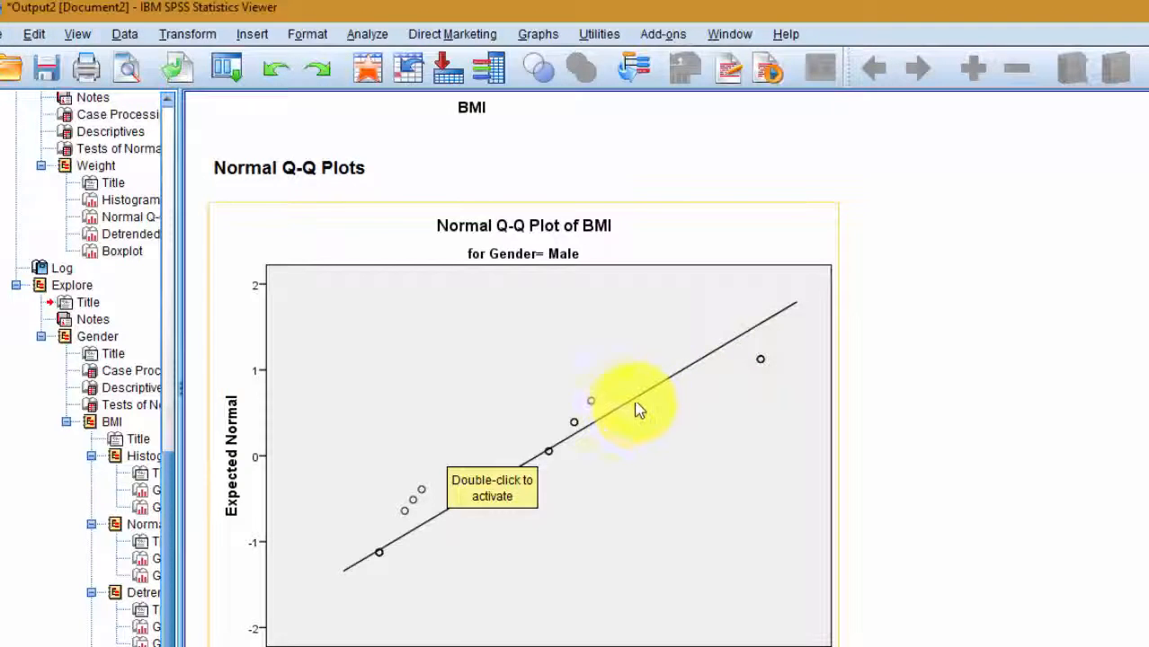
{"action": "scroll", "coordinate": [639, 410], "scroll_direction": "down", "scroll_amount": 5}
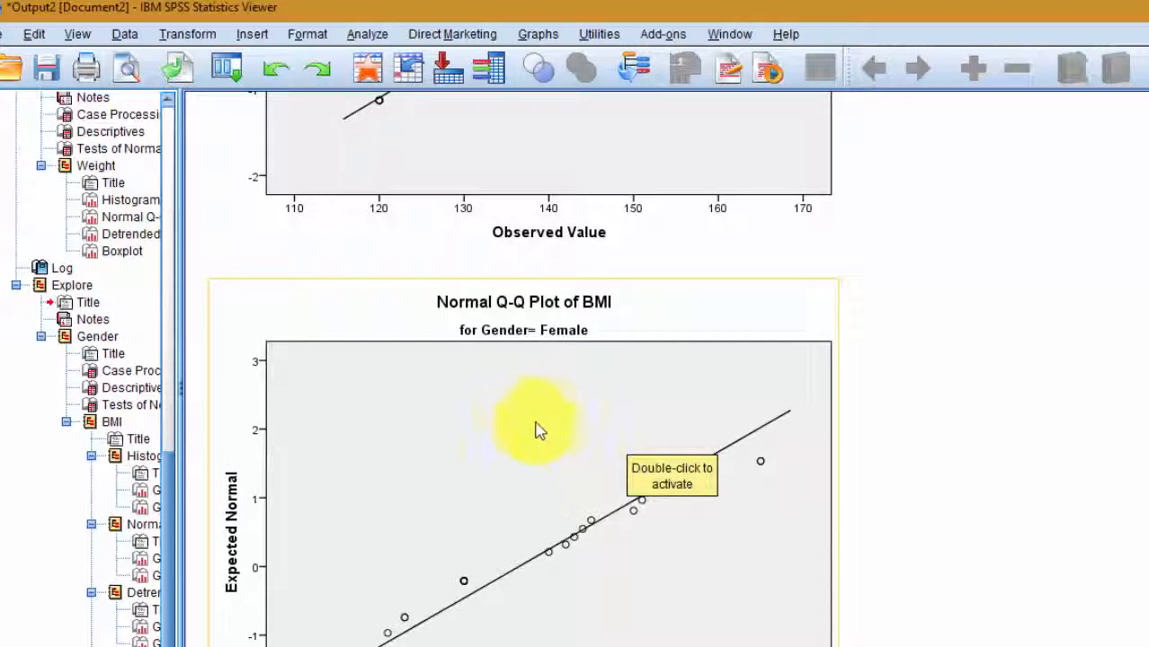
{"action": "scroll", "coordinate": [531, 431], "scroll_direction": "down", "scroll_amount": 2}
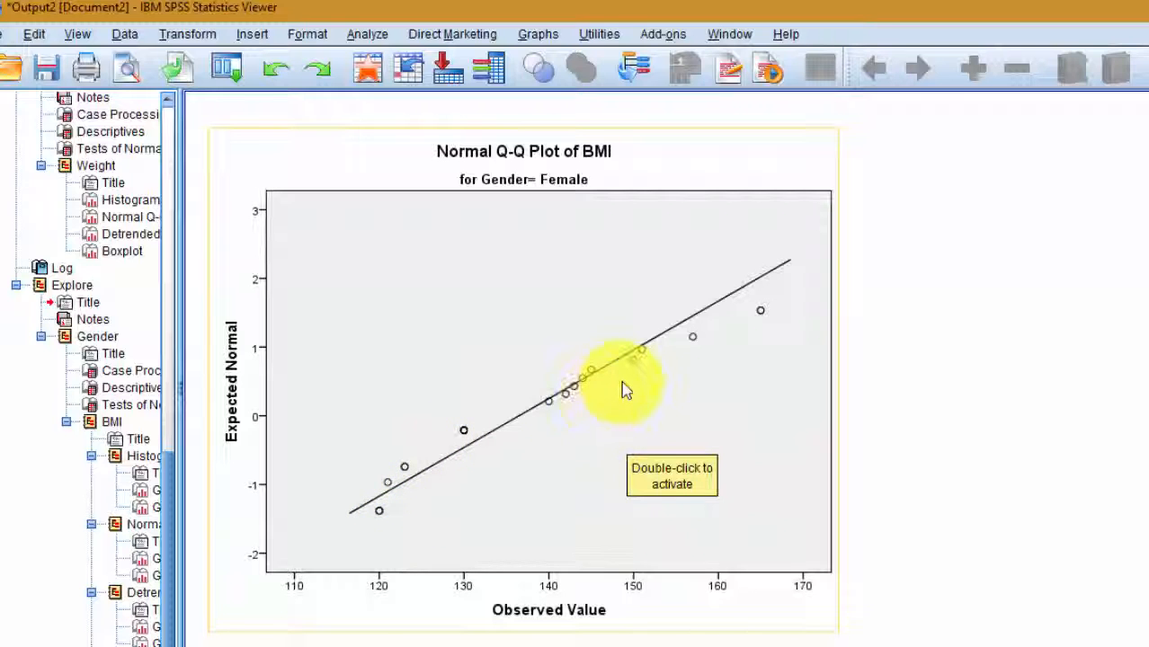
{"action": "scroll", "coordinate": [538, 421], "scroll_direction": "down", "scroll_amount": 2}
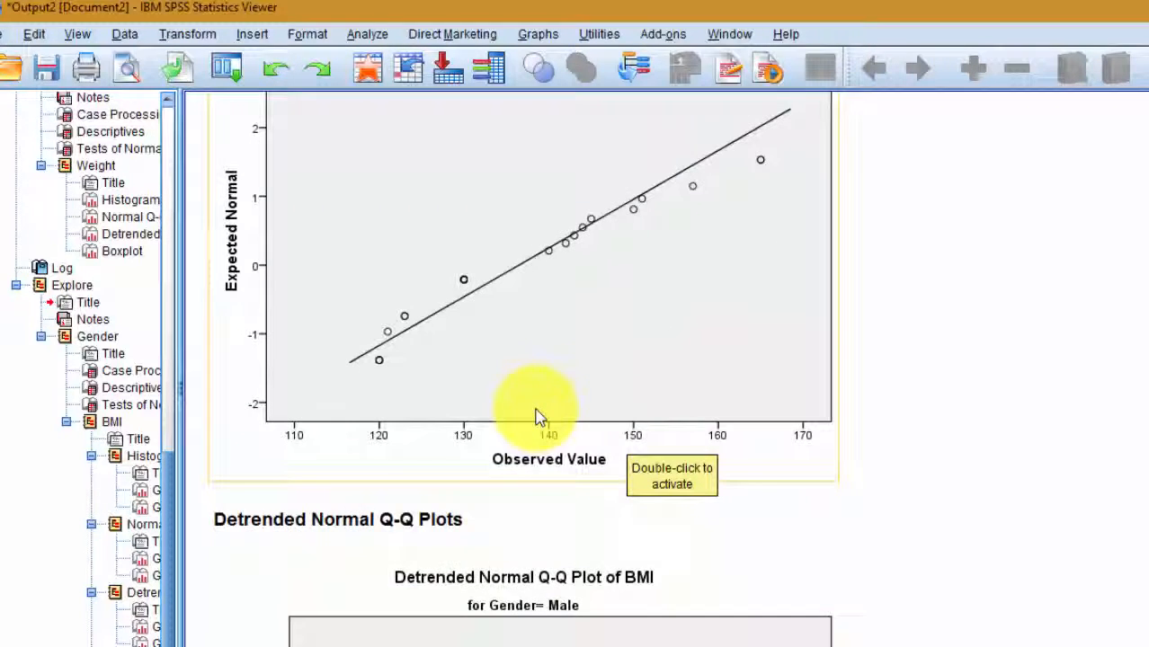
{"action": "scroll", "coordinate": [537, 416], "scroll_direction": "down", "scroll_amount": 6}
{"action": "scroll", "coordinate": [397, 442], "scroll_direction": "up", "scroll_amount": 4}
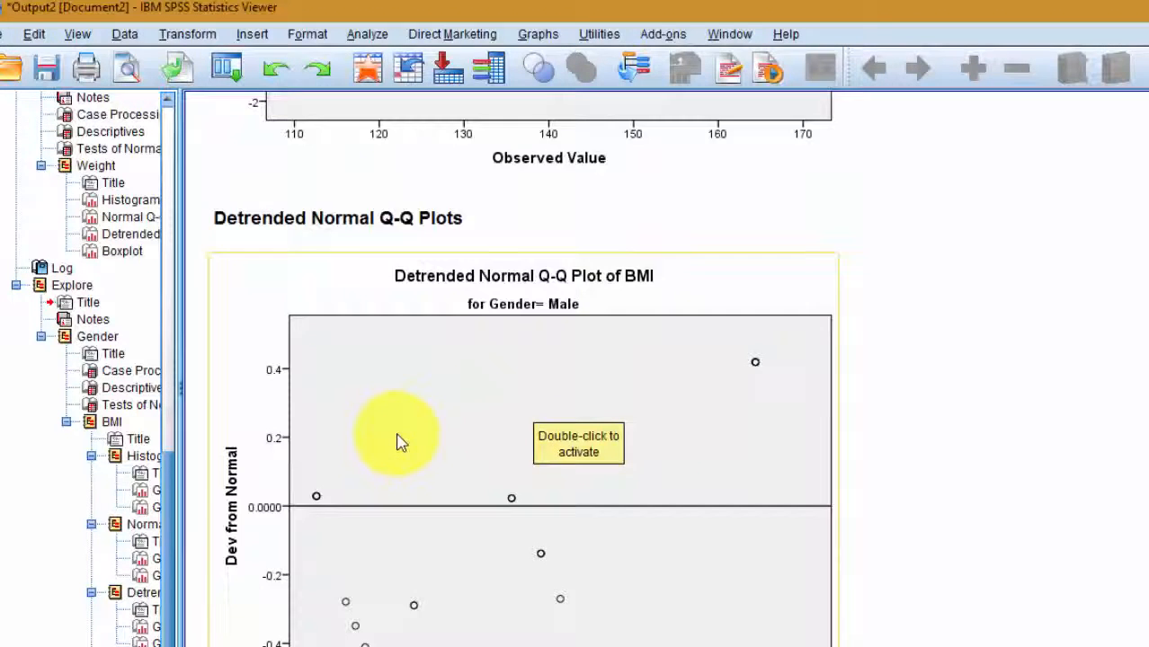
{"action": "scroll", "coordinate": [431, 462], "scroll_direction": "down", "scroll_amount": 5}
{"action": "scroll", "coordinate": [456, 465], "scroll_direction": "down", "scroll_amount": 5}
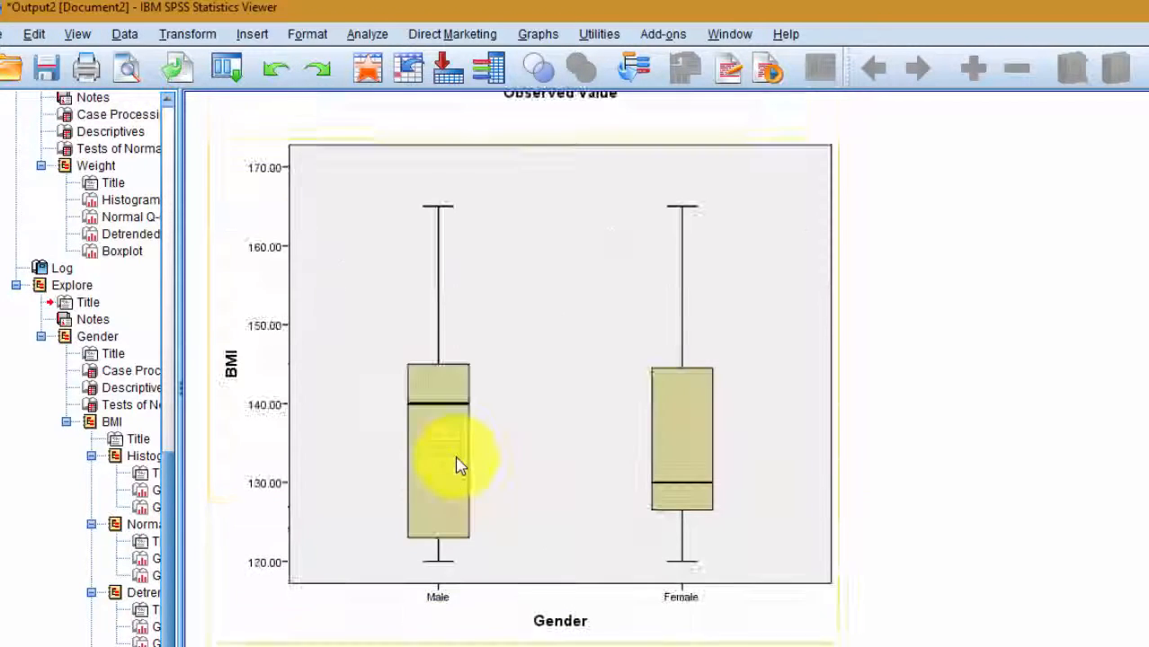
{"action": "scroll", "coordinate": [457, 464], "scroll_direction": "up", "scroll_amount": 10}
{"action": "scroll", "coordinate": [467, 420], "scroll_direction": "up", "scroll_amount": 7}
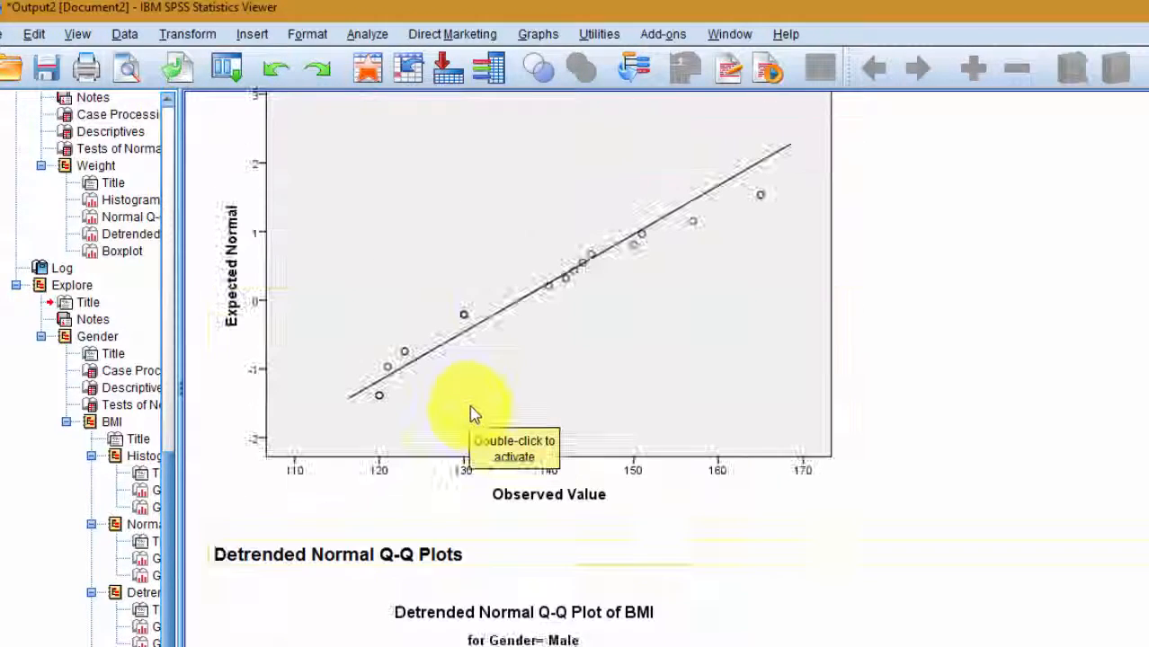
{"action": "scroll", "coordinate": [478, 362], "scroll_direction": "up", "scroll_amount": 3}
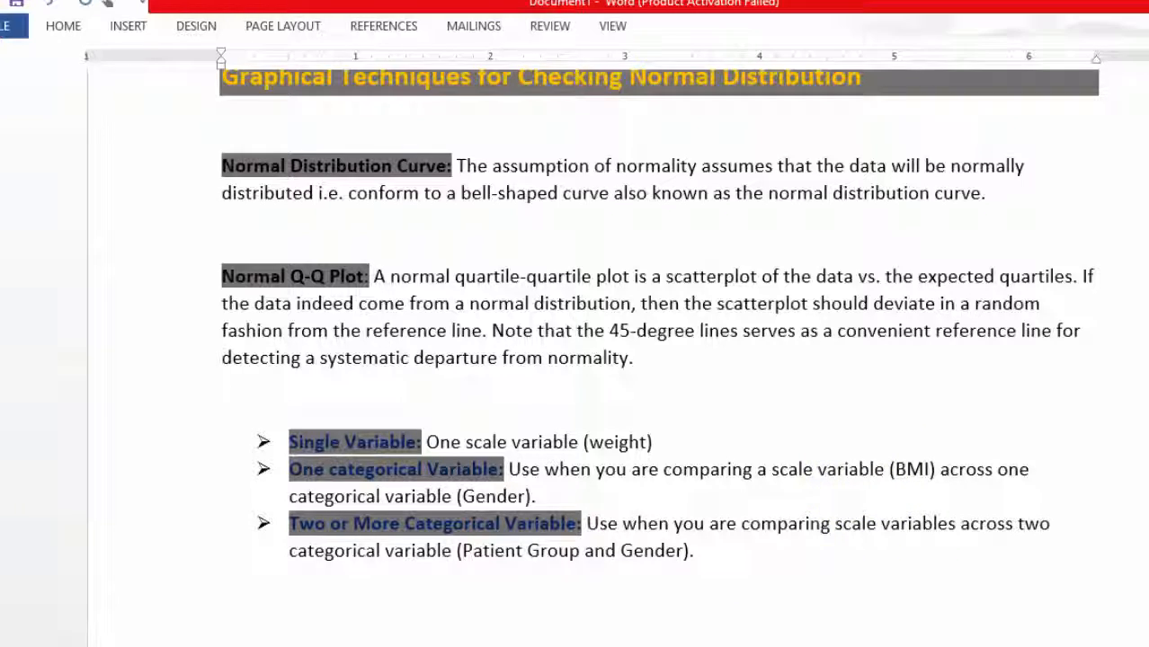
Split the data file to compare groups based on Gender and Patient, sorting the file by the grouping variables.
{"action": "left_click", "coordinate": [553, 612]}
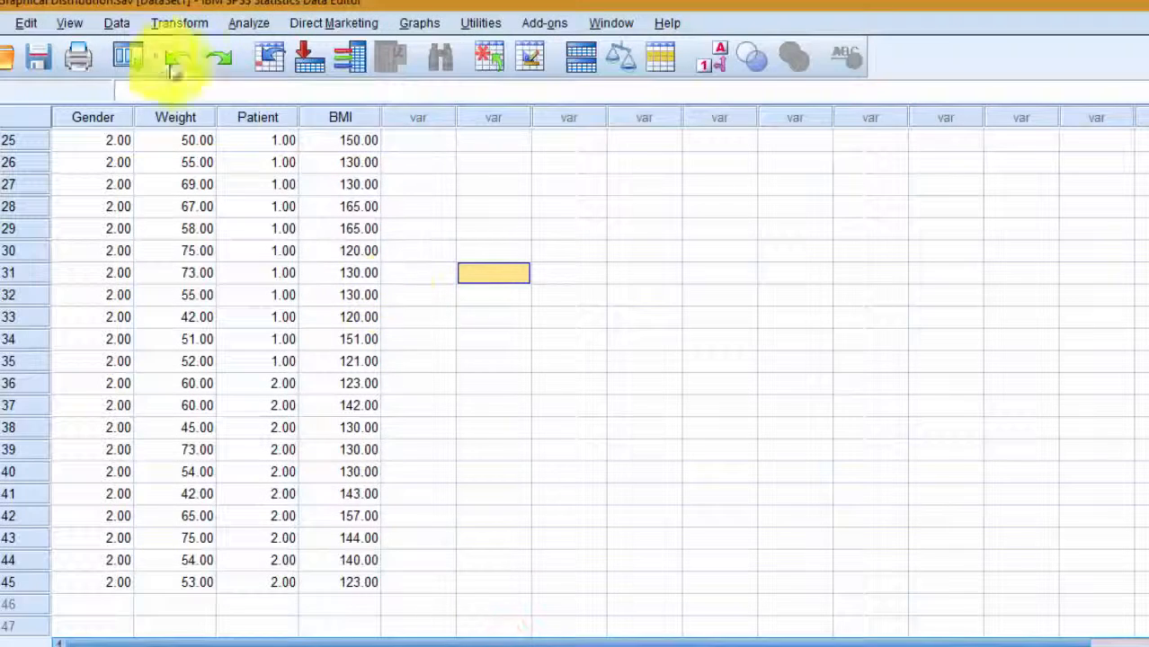
{"action": "left_click", "coordinate": [117, 24]}
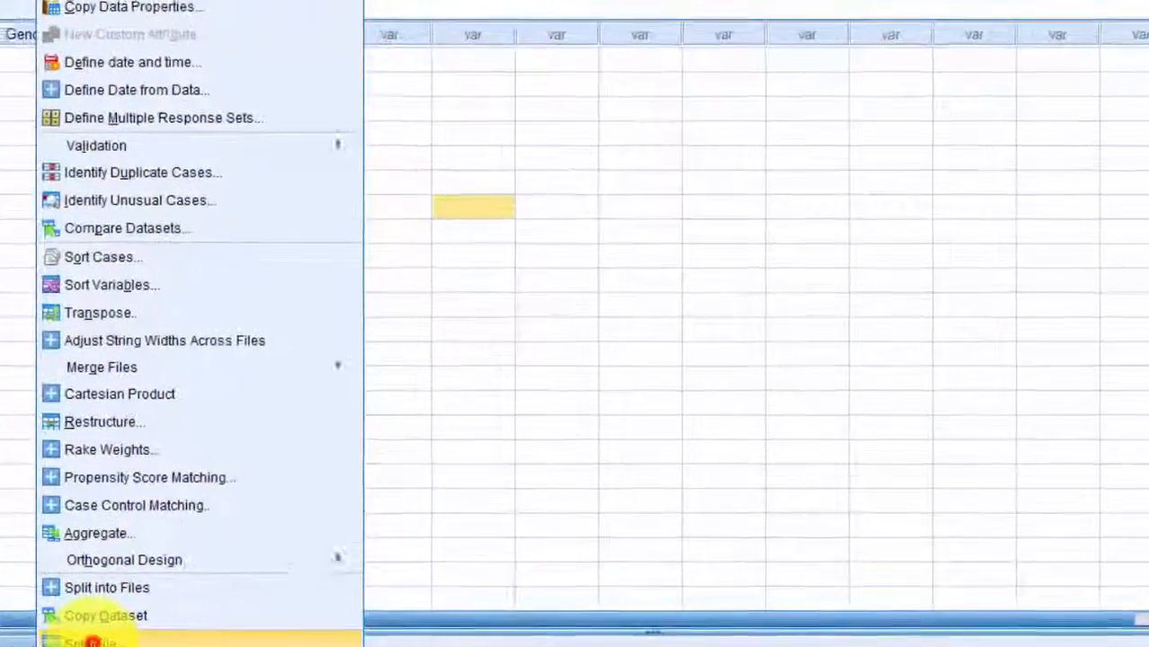
{"action": "left_click", "coordinate": [161, 645]}
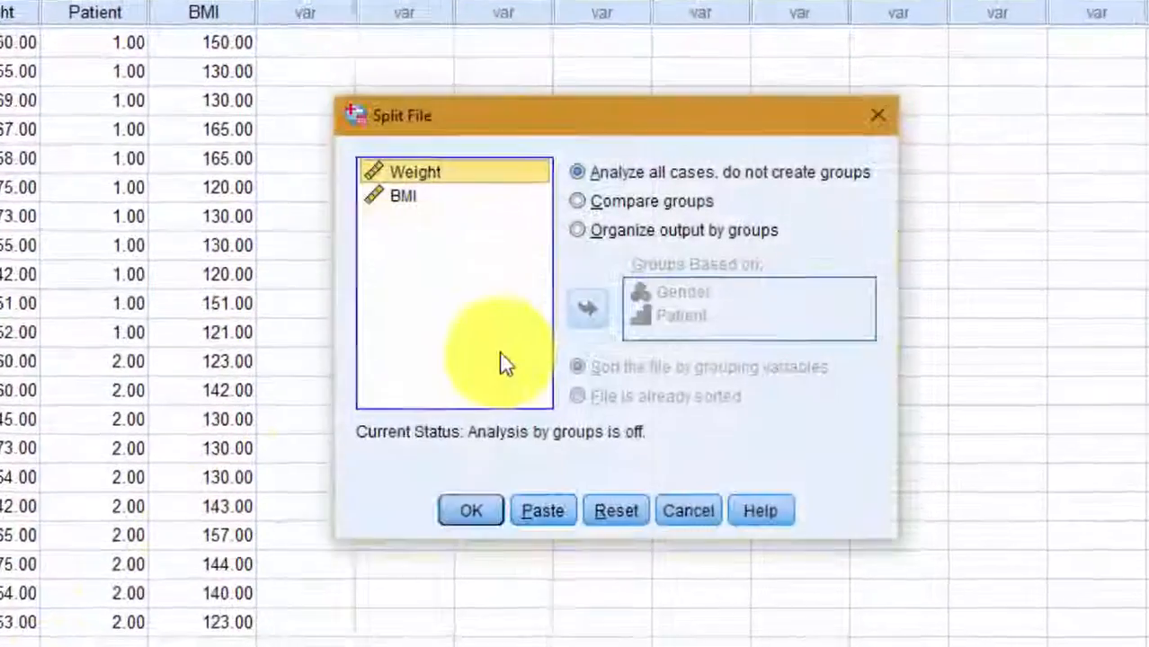
{"action": "left_click", "coordinate": [587, 206]}
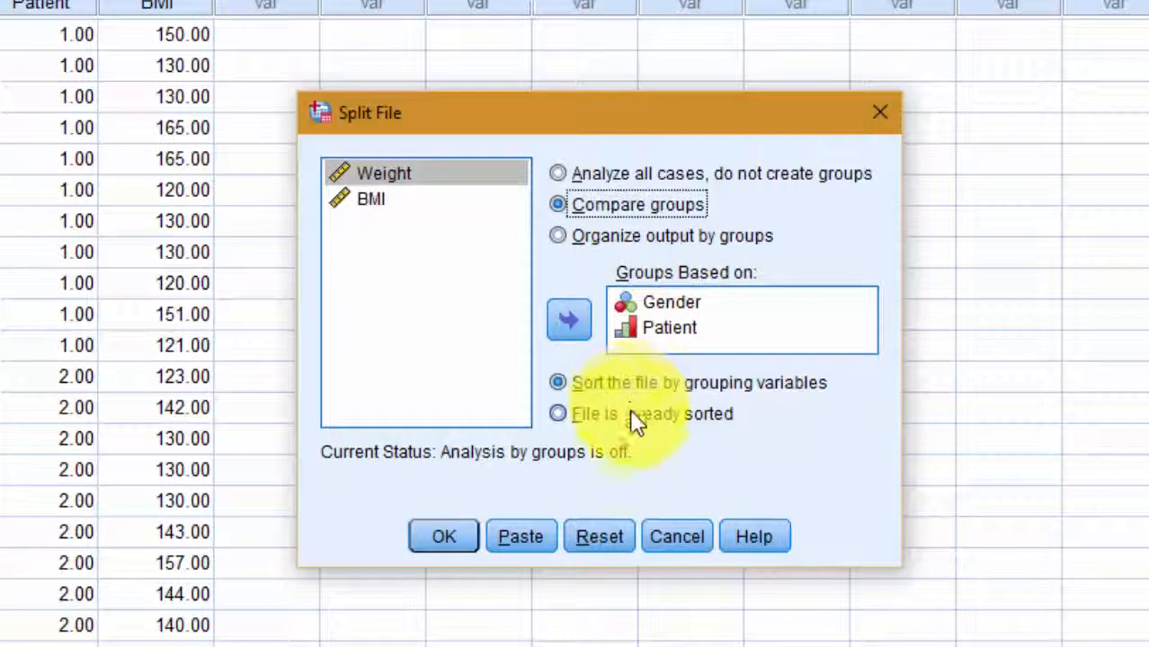
{"action": "left_click", "coordinate": [442, 539]}
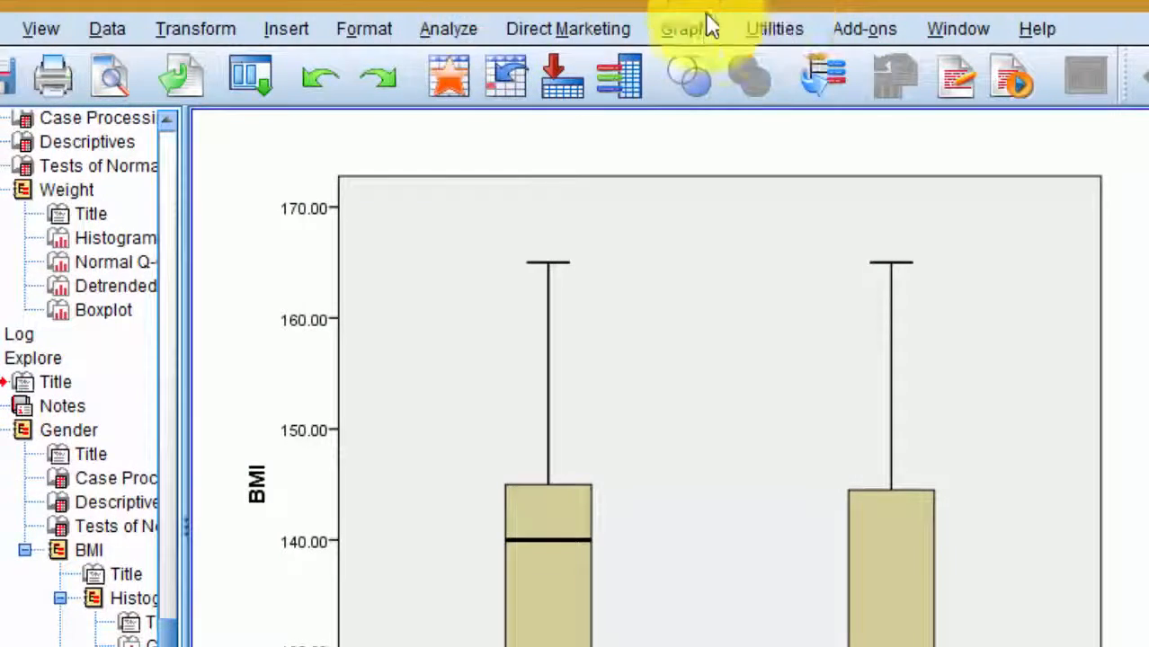
Reopen Explore and remove Gender from the factors, leaving BMI as the dependent variable.
{"action": "left_click", "coordinate": [454, 29]}
{"action": "mouse_move", "coordinate": [473, 97]}
{"action": "left_click", "coordinate": [807, 176]}
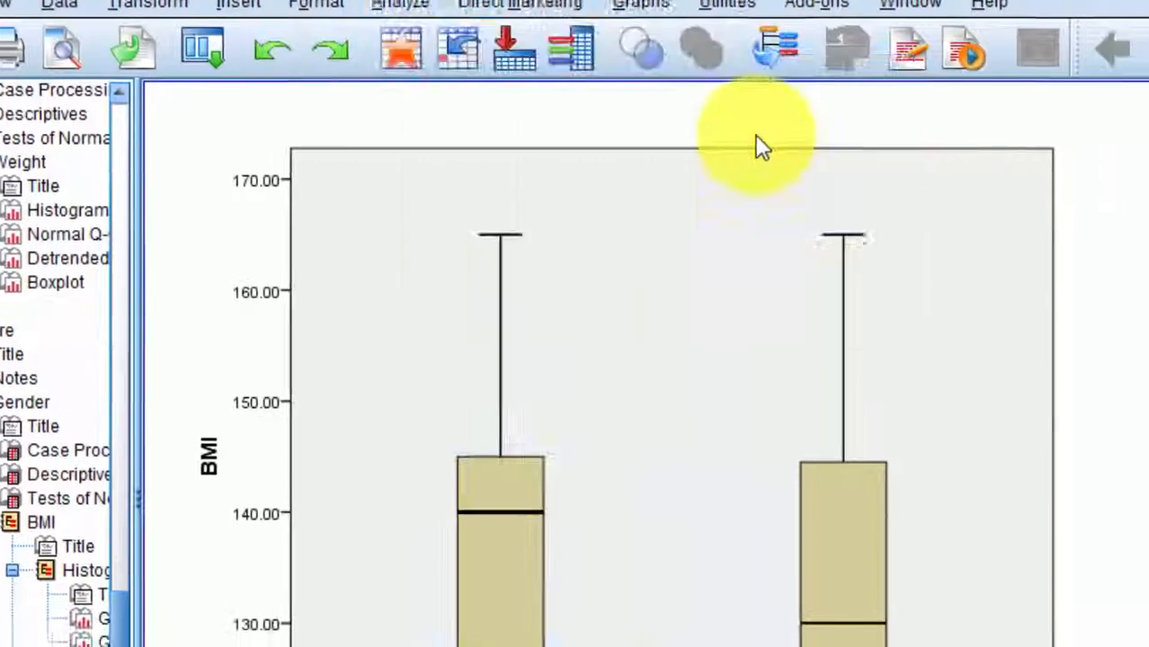
{"action": "left_click", "coordinate": [862, 430]}
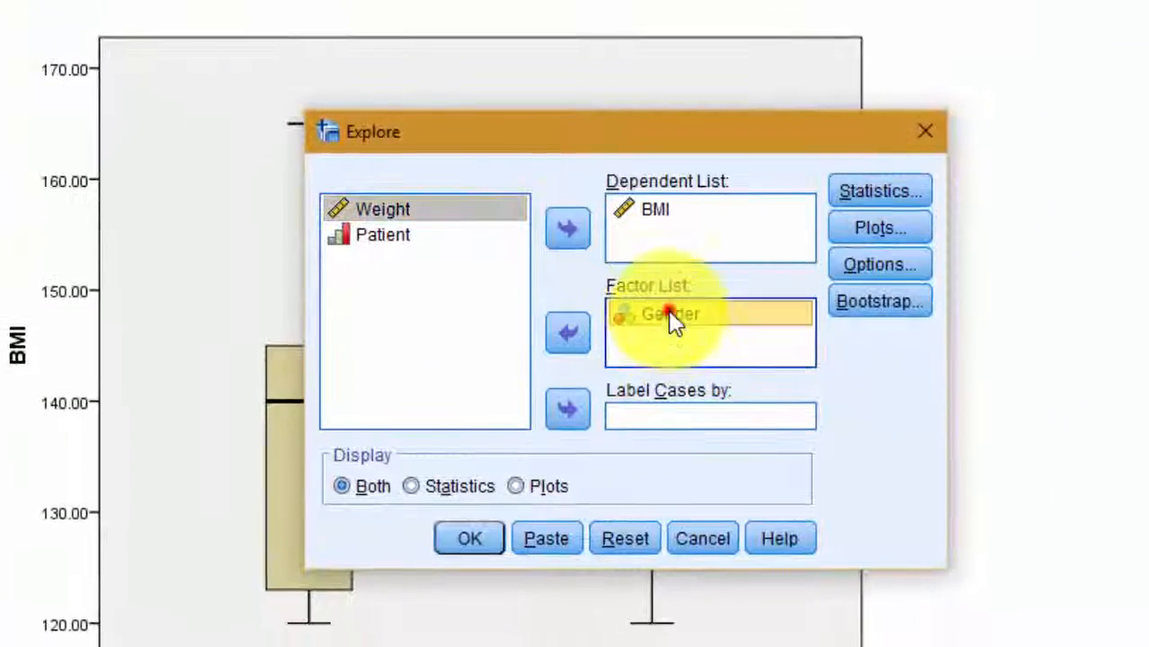
{"action": "left_click", "coordinate": [569, 333]}
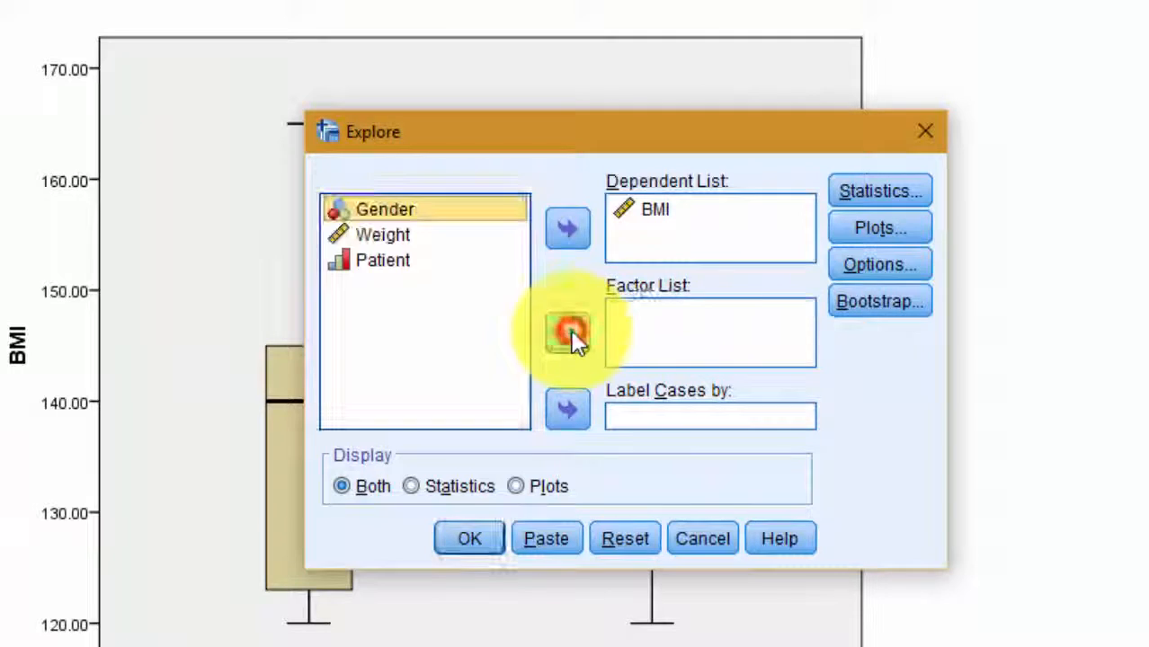
Check the Explore plot settings, limit the display to plots, and run the BMI analysis on the split groups.
{"action": "left_click", "coordinate": [874, 234]}
{"action": "left_click", "coordinate": [530, 541]}
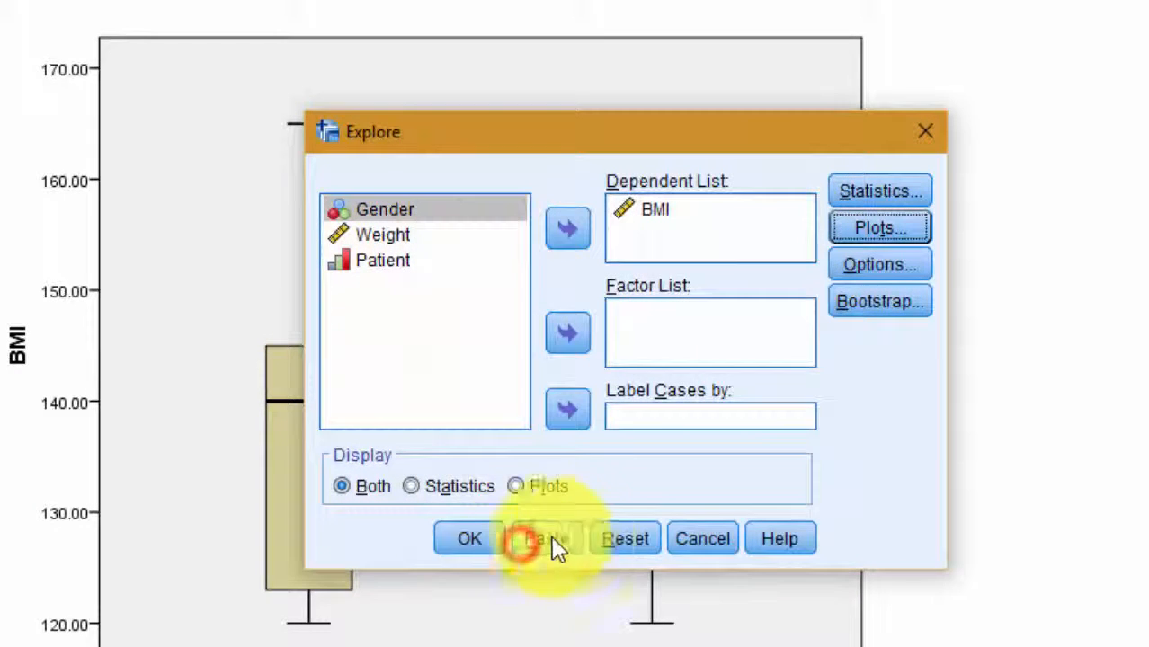
{"action": "left_click", "coordinate": [469, 540]}
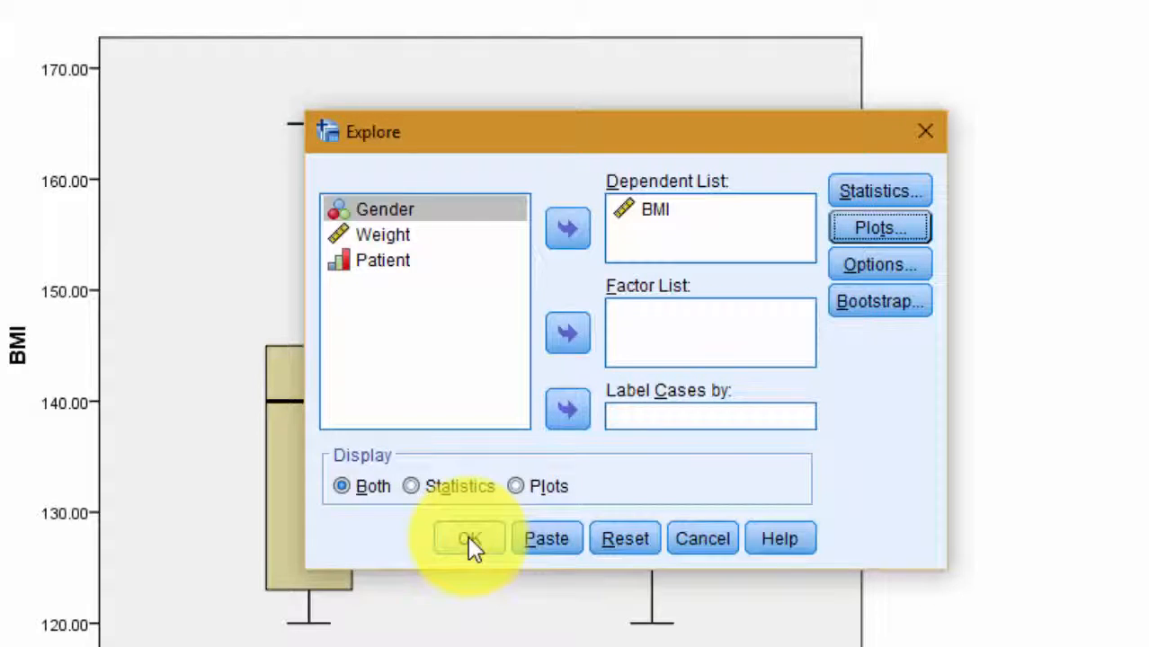
{"action": "left_click", "coordinate": [513, 483]}
{"action": "left_click", "coordinate": [469, 537]}
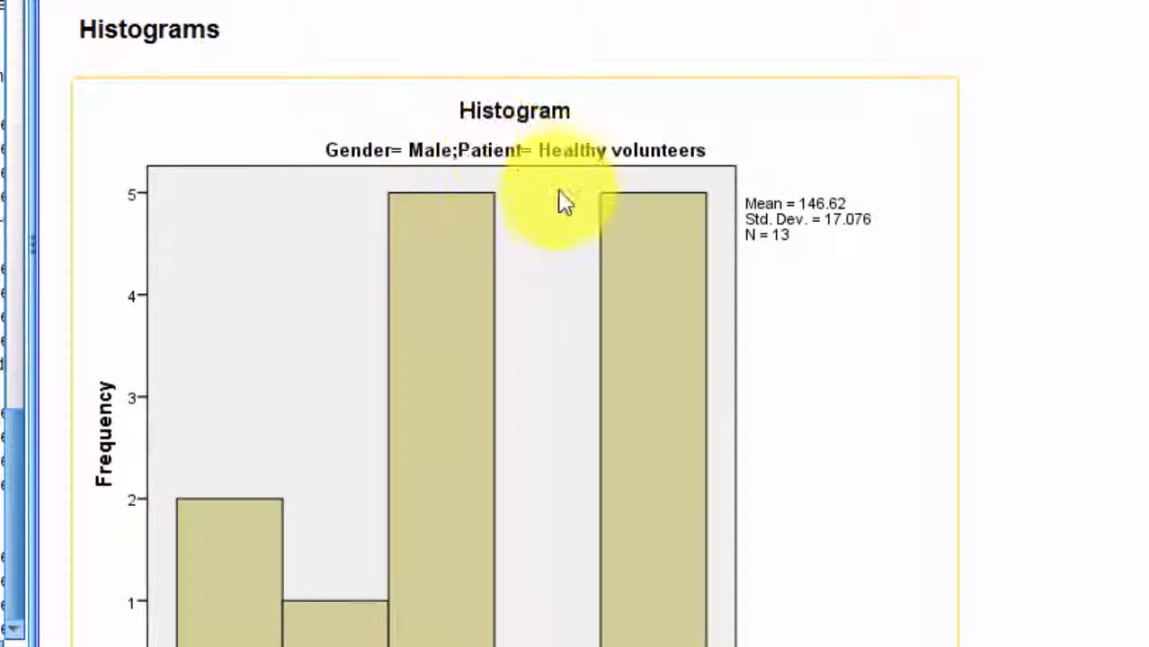
Review the BMI histograms and normal Q-Q plots for each combination of Gender and Patient group.
{"action": "scroll", "coordinate": [553, 203], "scroll_direction": "down", "scroll_amount": 10}
{"action": "scroll", "coordinate": [490, 208], "scroll_direction": "down", "scroll_amount": 15}
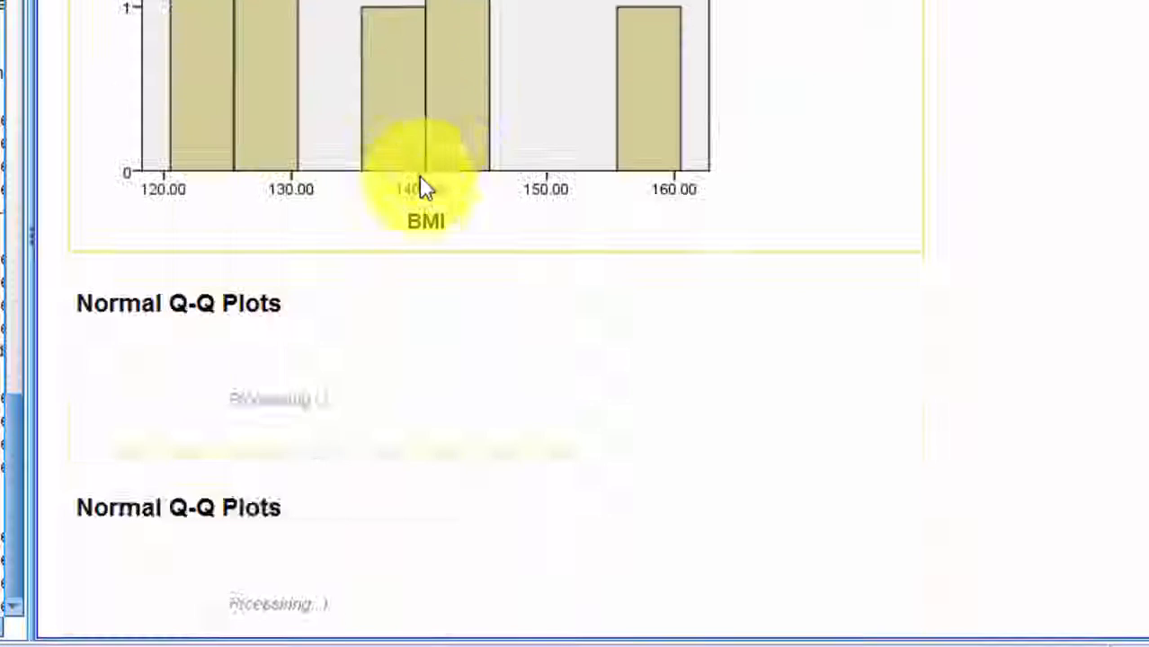
{"action": "scroll", "coordinate": [449, 147], "scroll_direction": "down", "scroll_amount": 3}
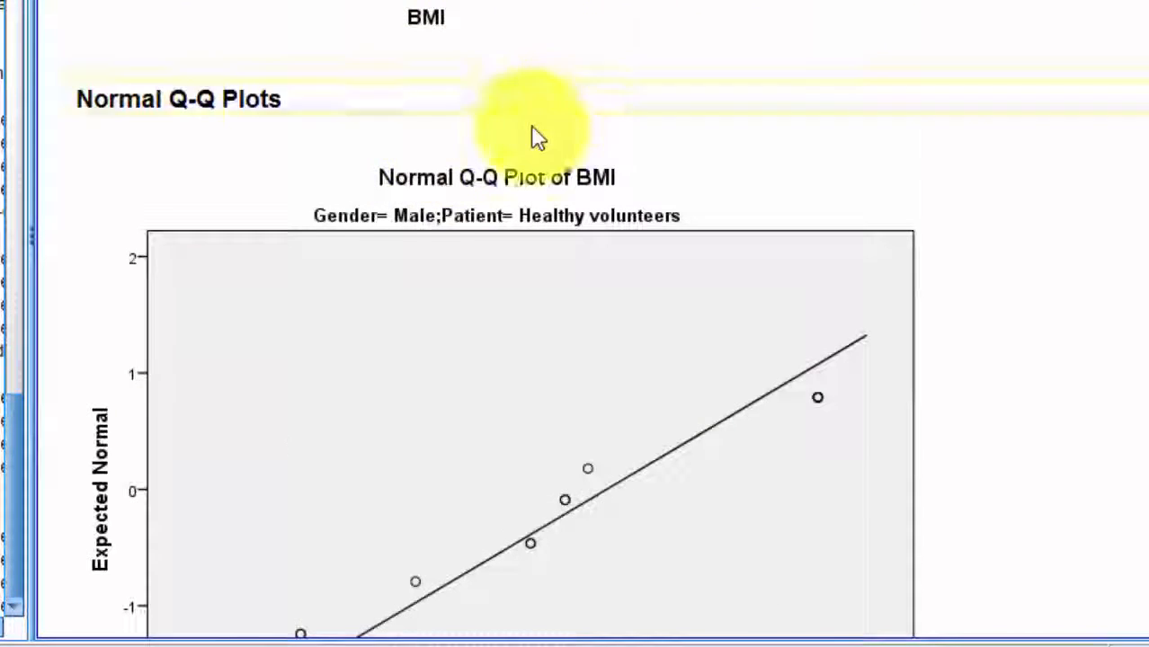